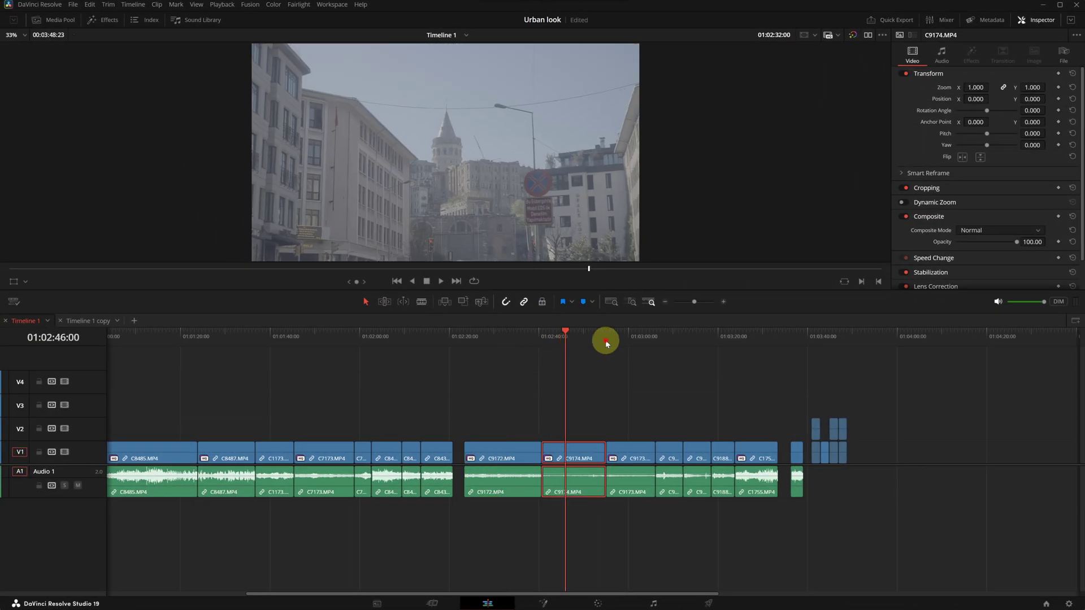
Scrub the timeline forward to the city-street reference photo stills and compare them
drag(666, 334, 713, 332)
click(757, 334)
scroll(667, 334, up, 3)
drag(635, 335, 834, 366)
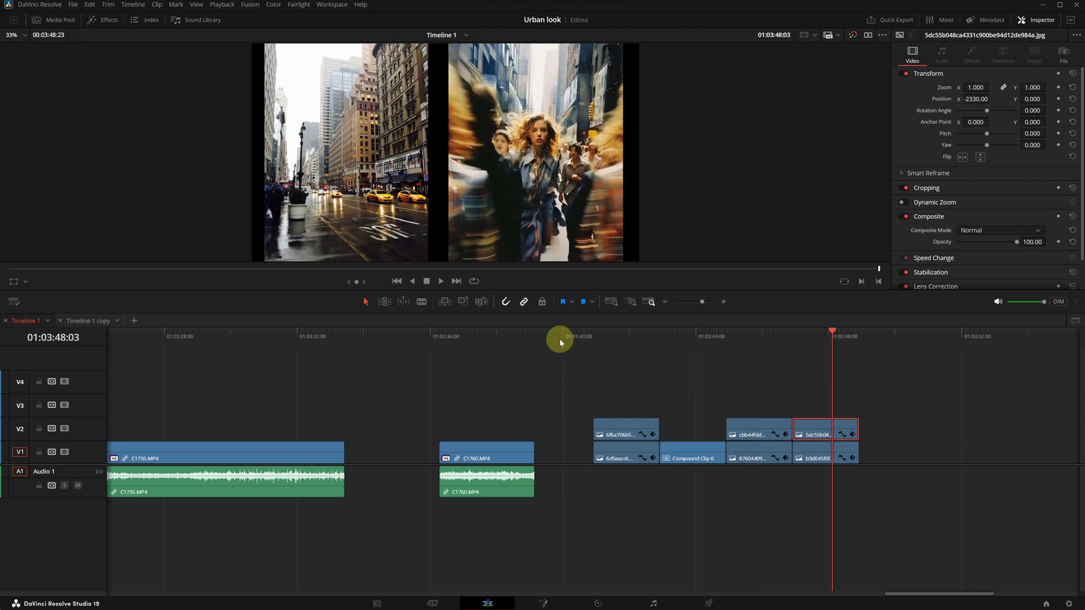
drag(574, 336, 776, 339)
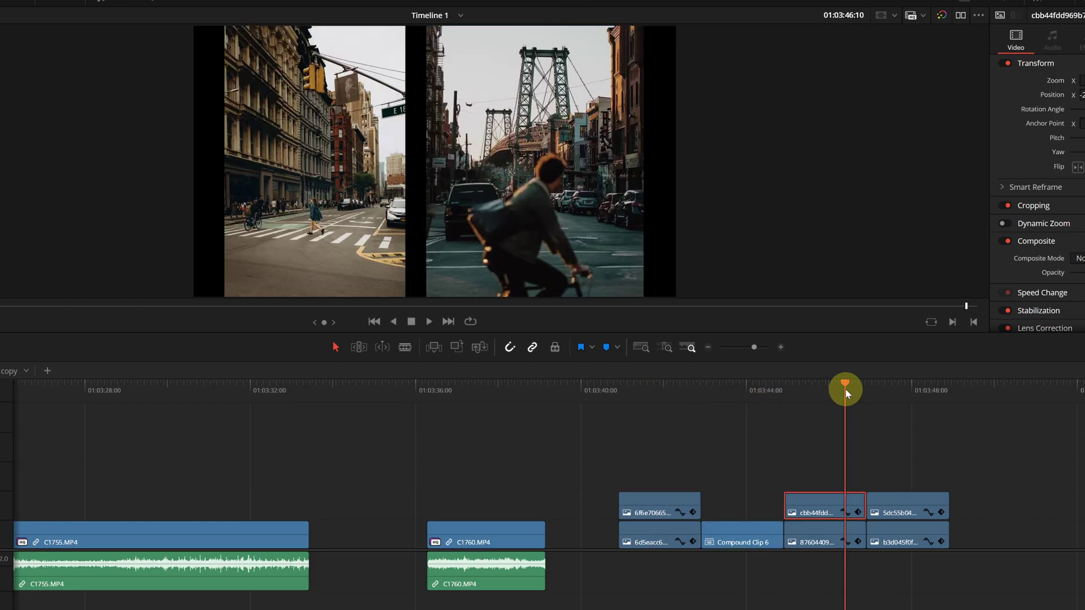
drag(846, 394, 814, 403)
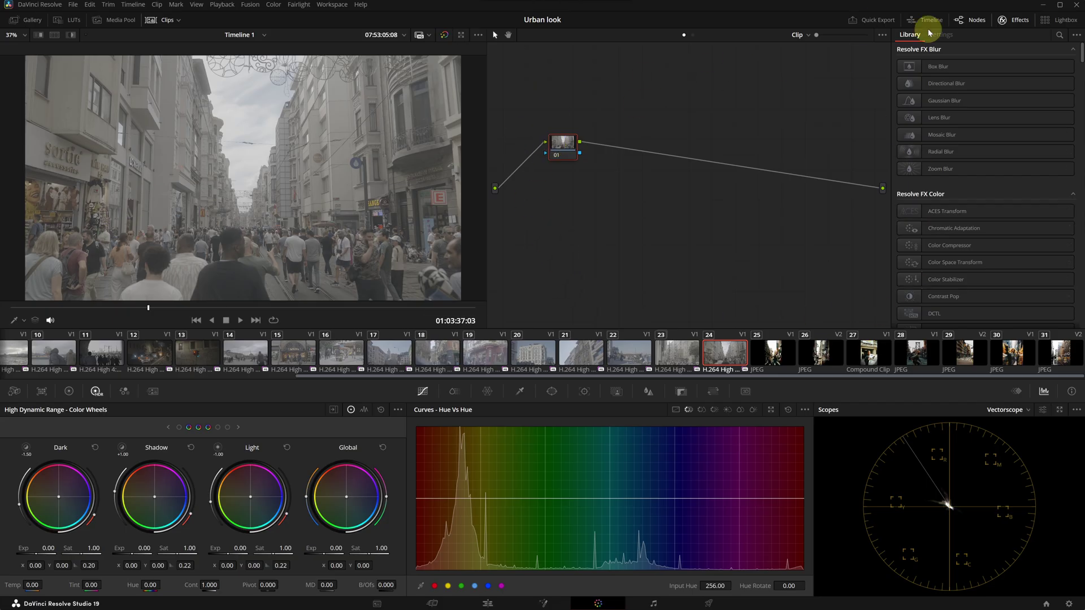
Hide the effects library and view reference clips 25 and 27 in the viewer
click(1016, 23)
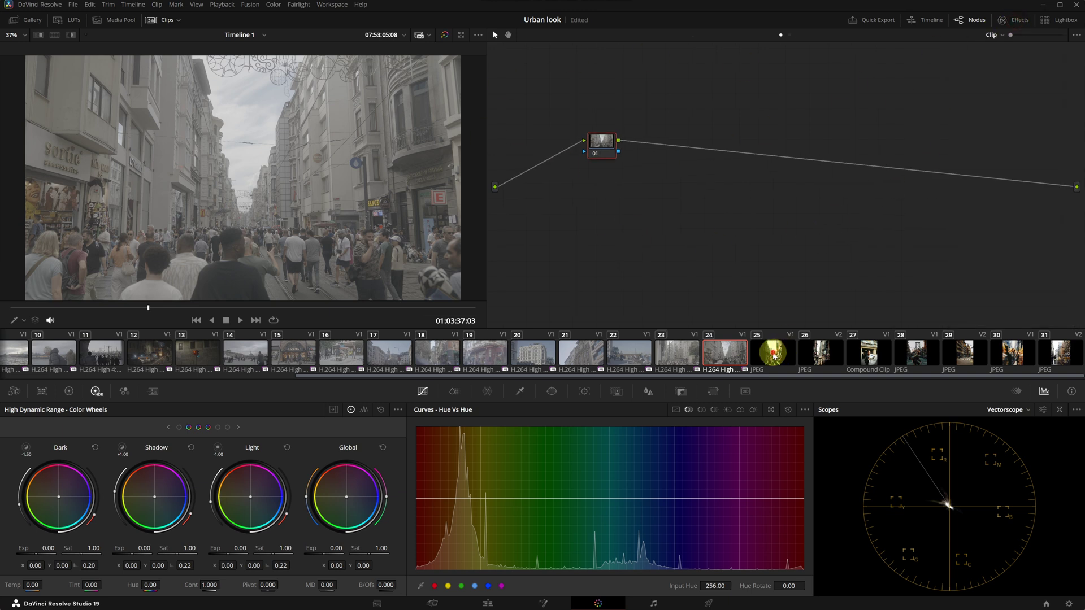
click(773, 353)
click(859, 357)
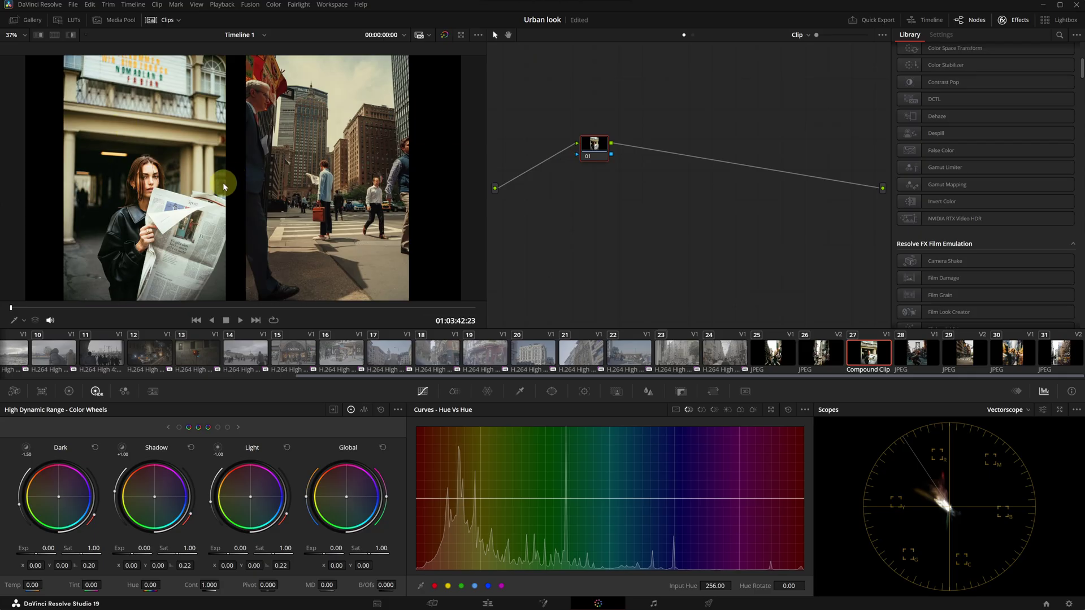
scroll(933, 210, down, 5)
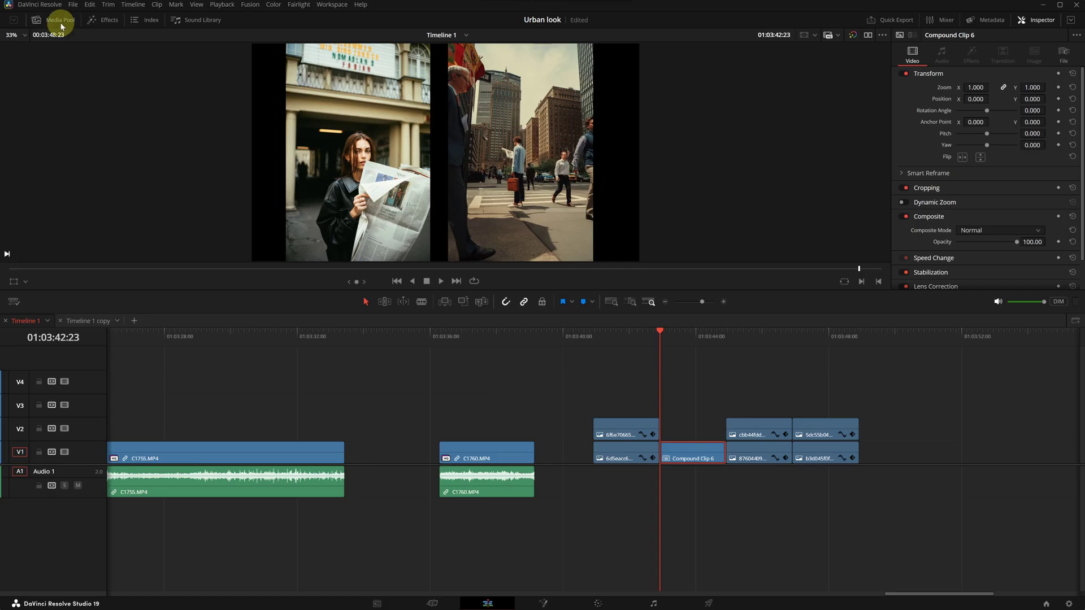
Duplicate Timeline 1 from the Media Pool
click(61, 26)
scroll(271, 169, down, 5)
right_click(257, 216)
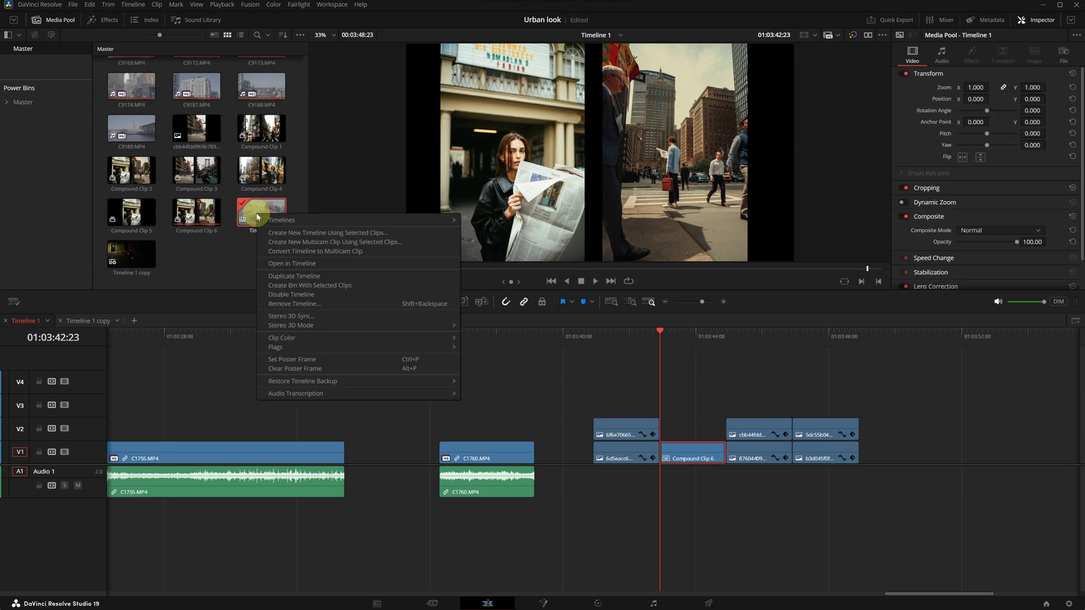
click(294, 277)
Uncheck Use Project Settings in Timeline 1 copy 1's timeline settings
right_click(192, 259)
mouse_move(368, 265)
click(428, 267)
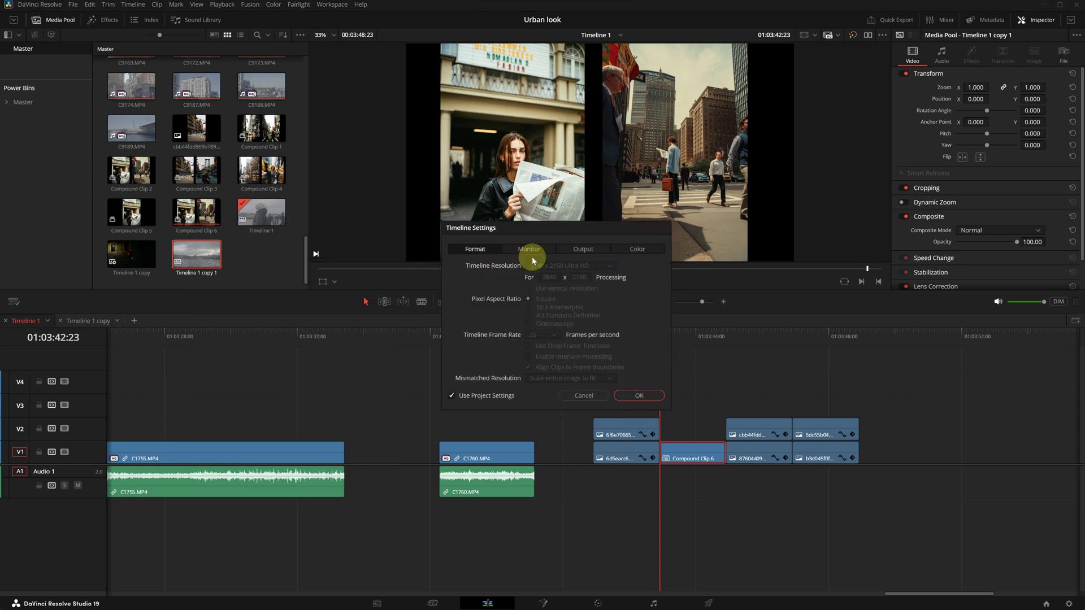
click(452, 395)
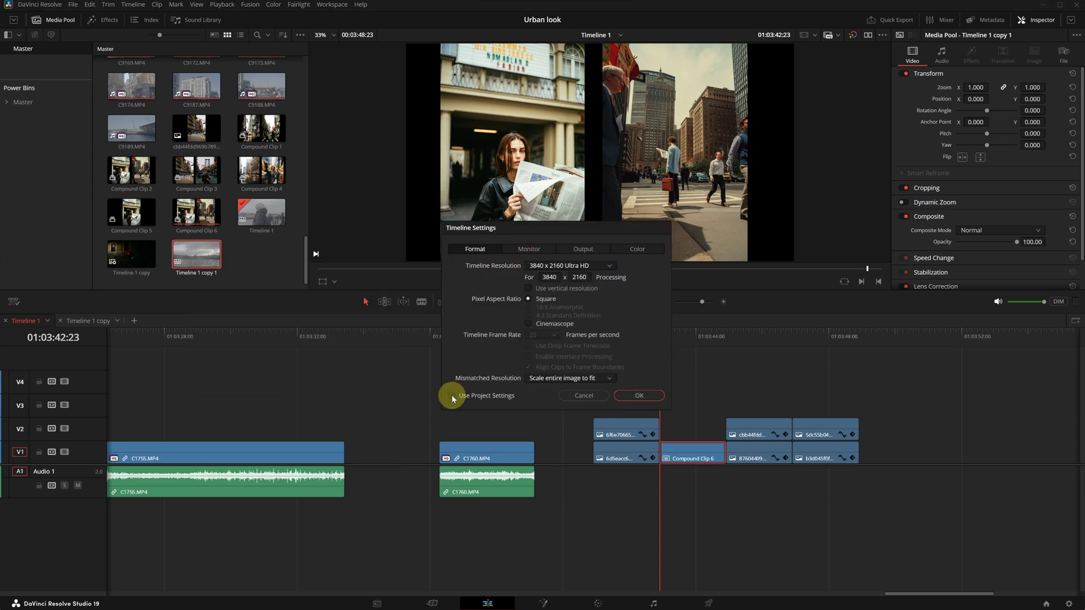
click(639, 396)
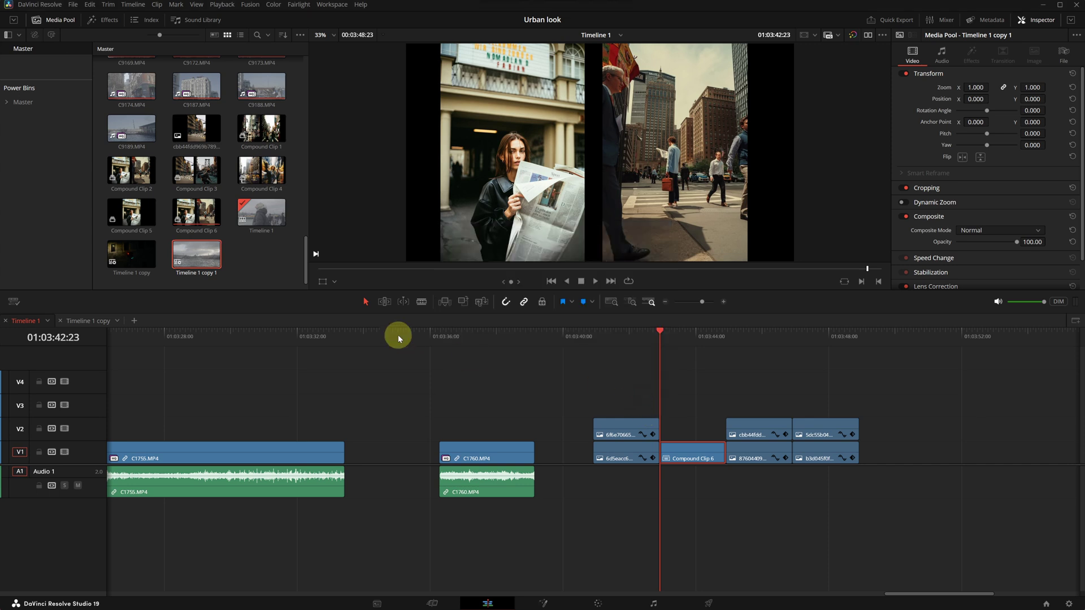
Open Timeline 1 copy 1 and bring up the colour management project settings with Shift+9
double_click(204, 261)
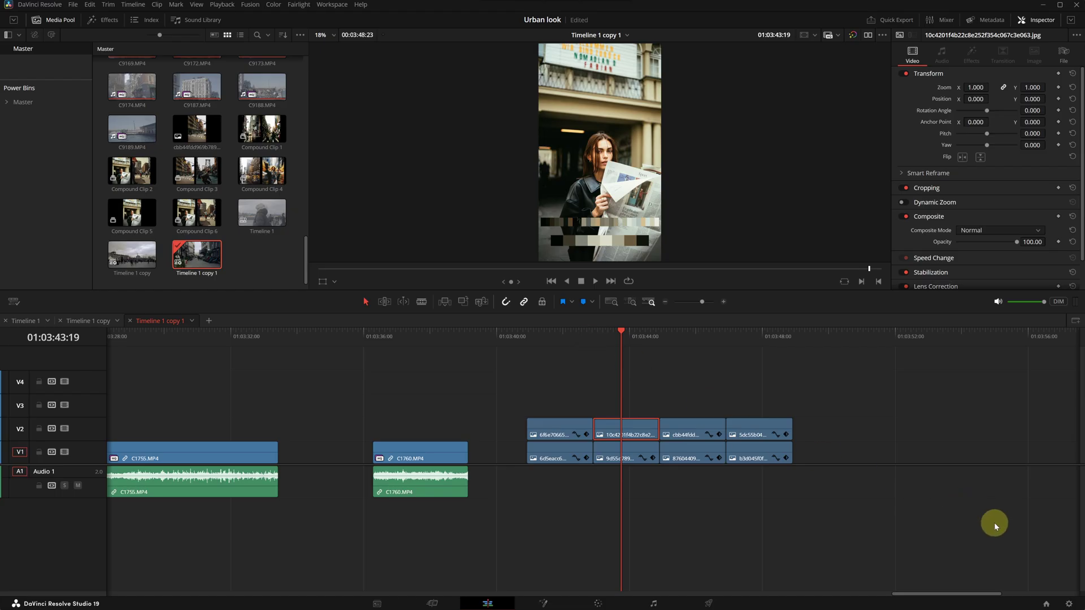
key(shift+9)
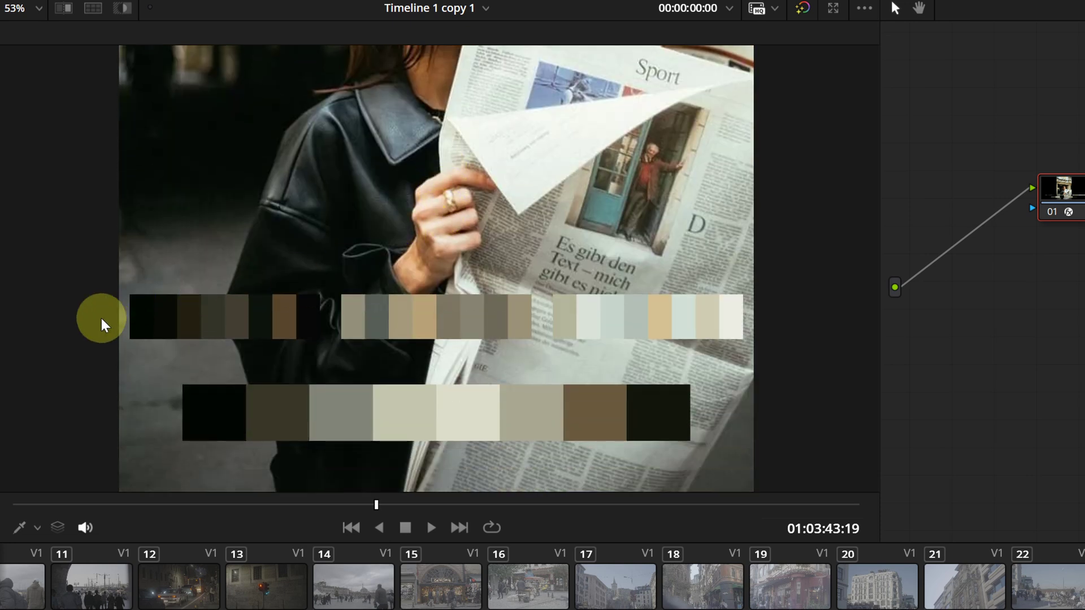
Scroll the view to inspect the reference photo's colour palette swatches
scroll(165, 334, up, 1)
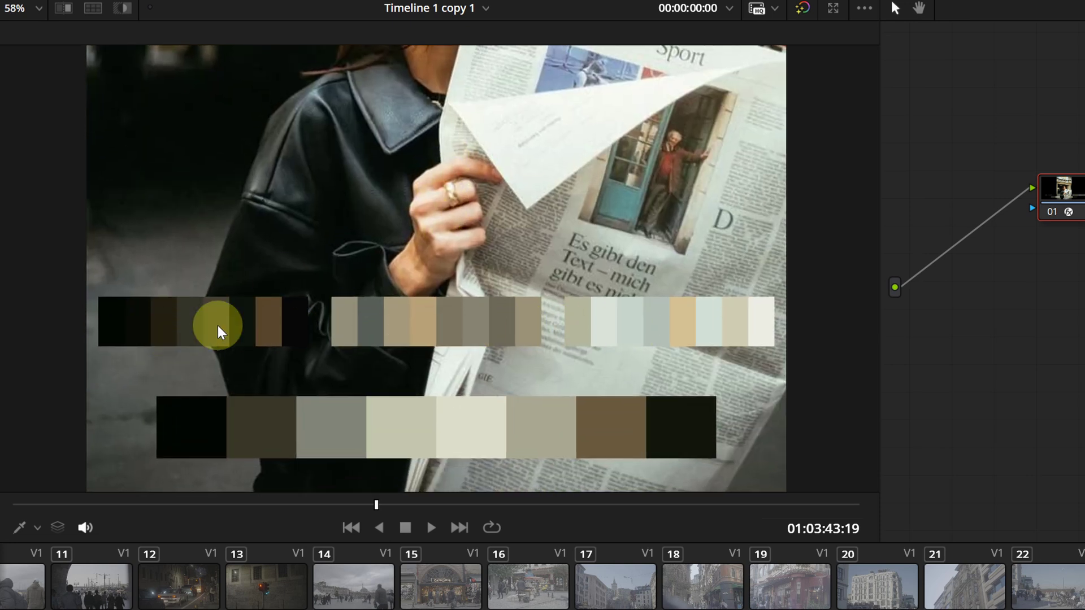
scroll(211, 266, down, 5)
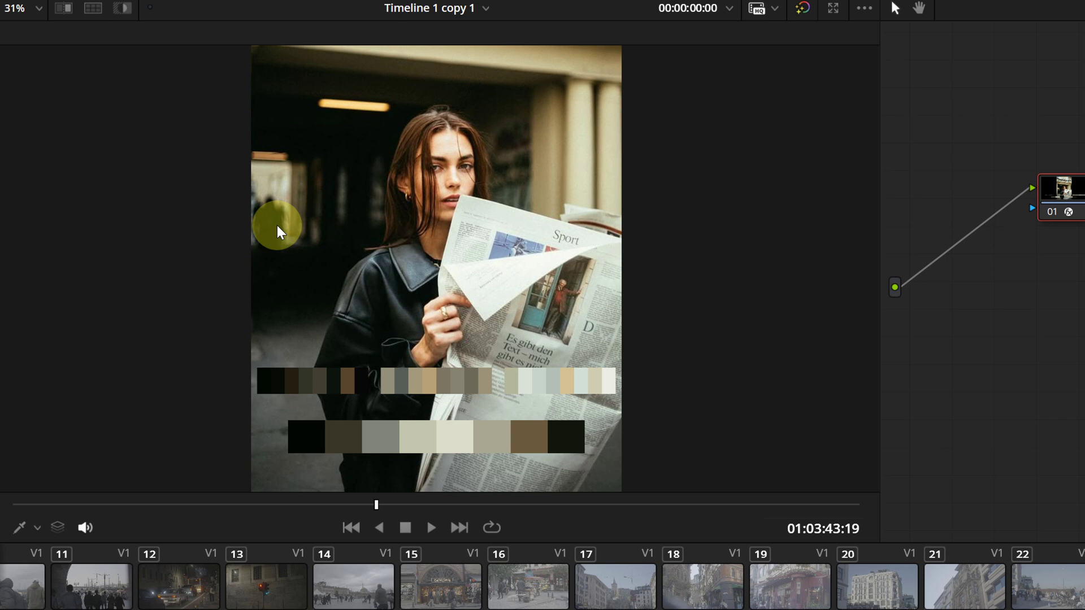
scroll(526, 318, up, 2)
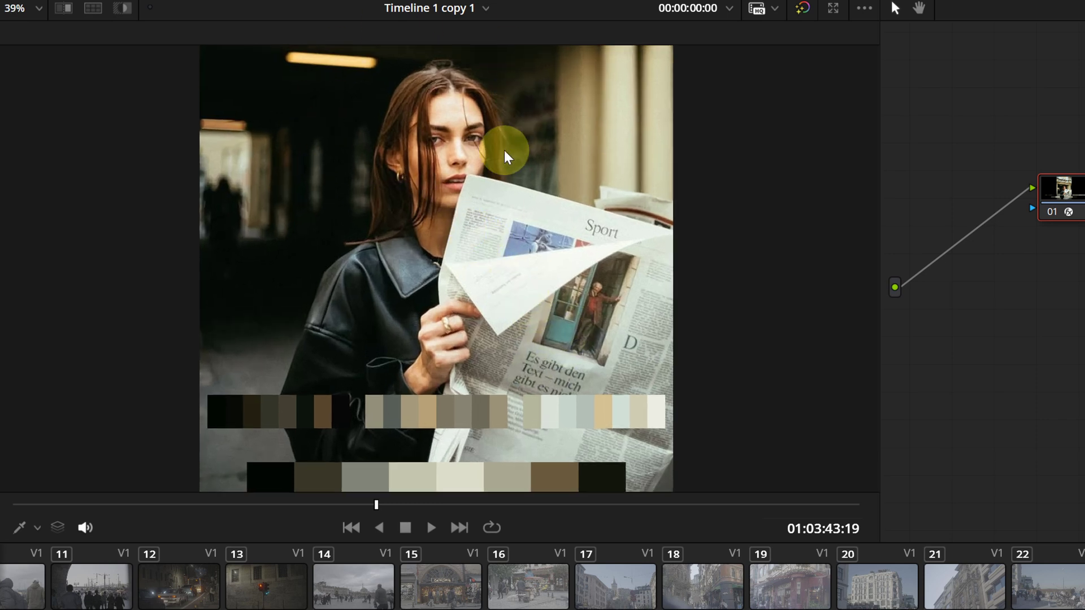
scroll(504, 152, down, 2)
scroll(504, 177, up, 3)
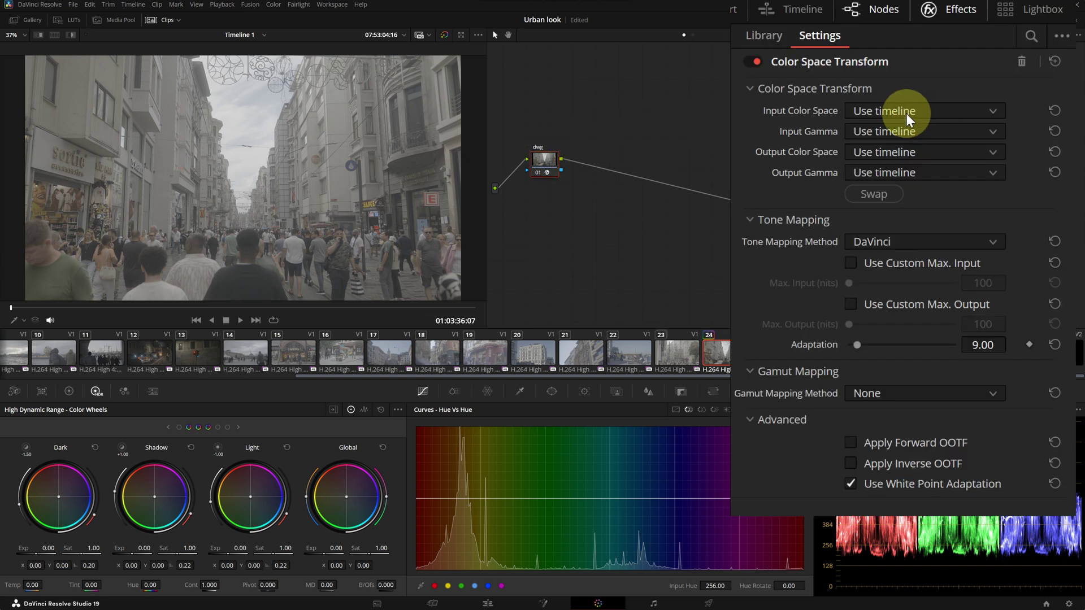
Set the dwg node's transform input to Sony S-Gamut3.Cine with S-Log3 gamma
click(988, 78)
scroll(1005, 110, down, 10)
scroll(934, 173, down, 3)
click(925, 239)
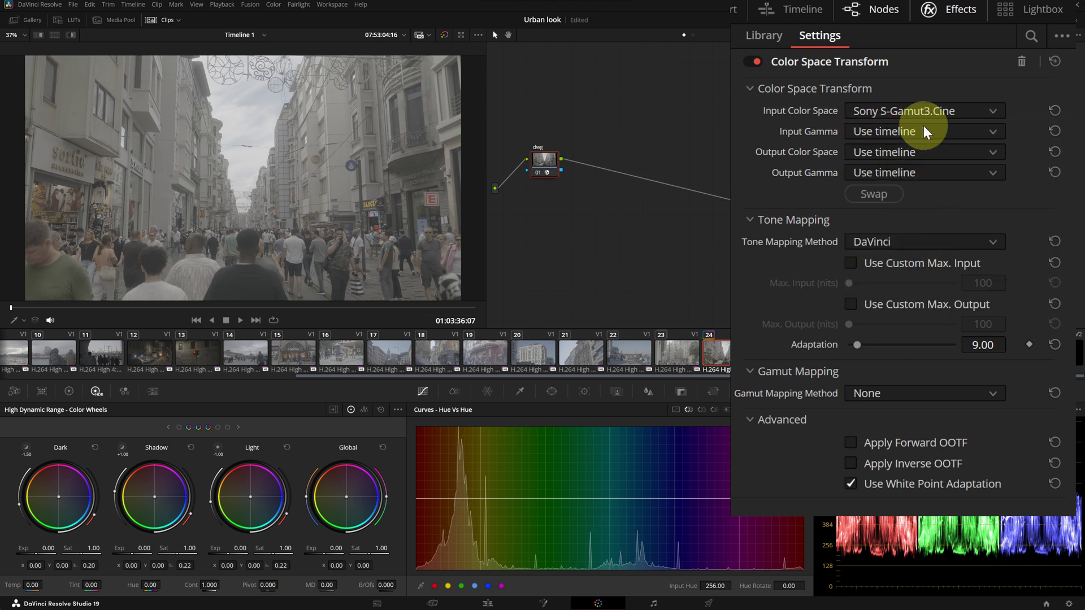
click(924, 131)
scroll(938, 232, down, 15)
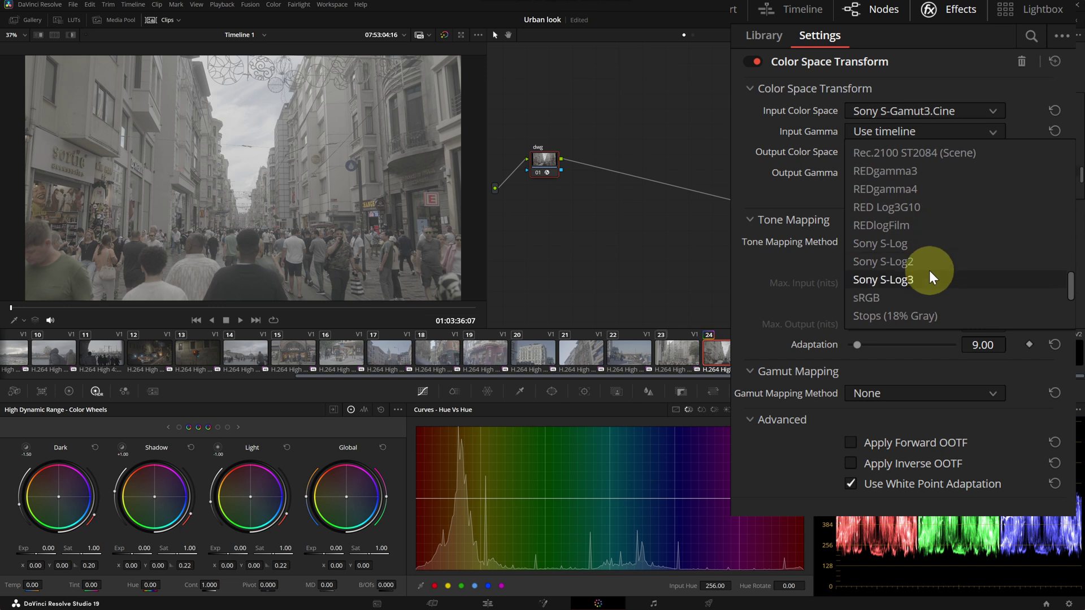
click(925, 279)
Set the dwg node's output to DaVinci Wide Gamut with DaVinci Intermediate gamma
click(904, 152)
scroll(938, 249, down, 8)
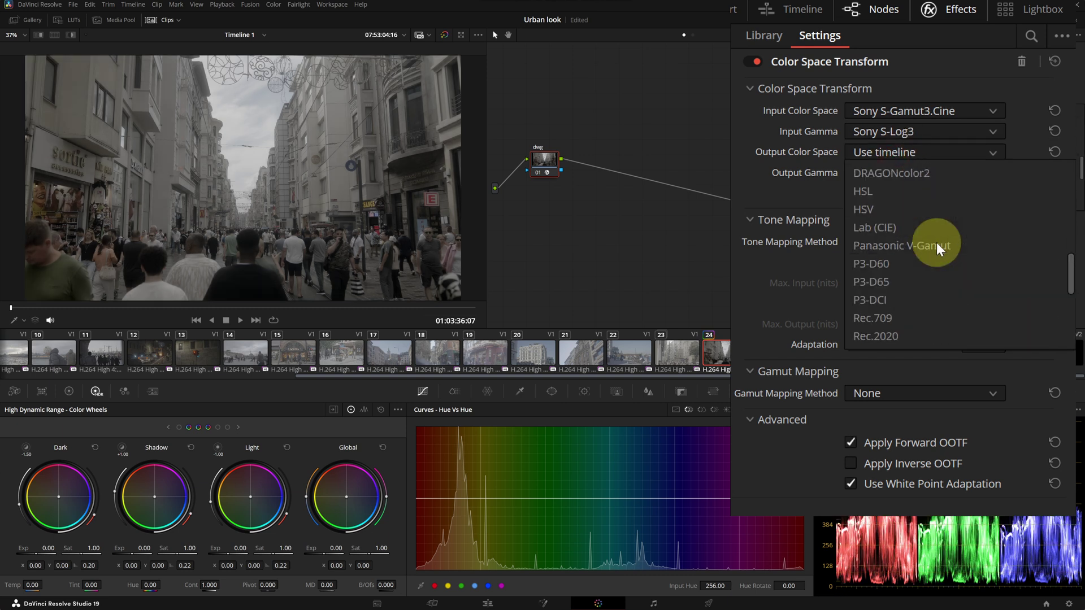
scroll(936, 253, up, 5)
click(932, 262)
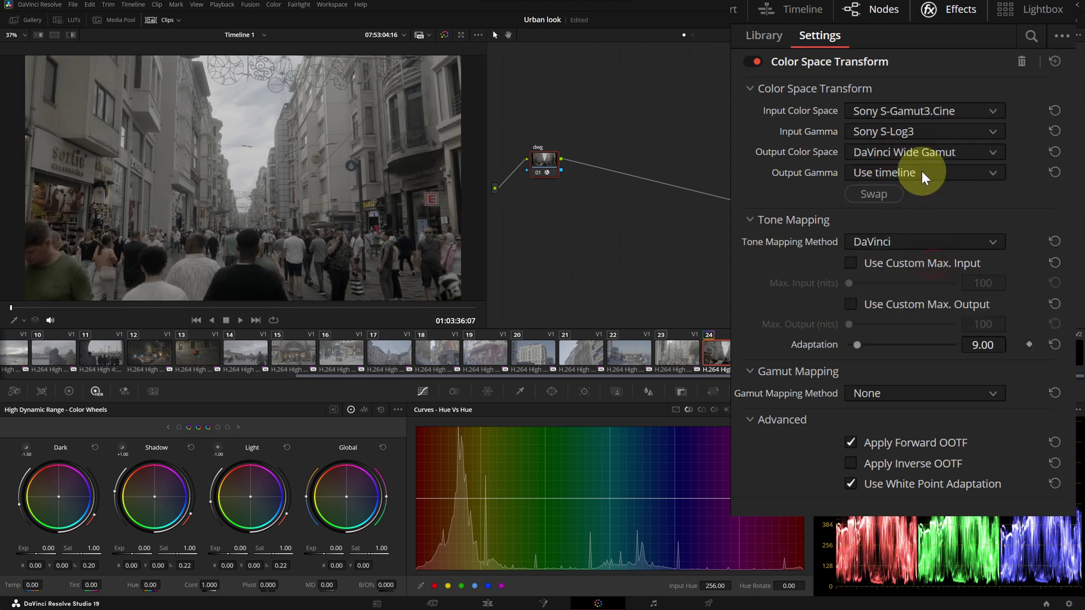
click(920, 173)
scroll(935, 249, down, 6)
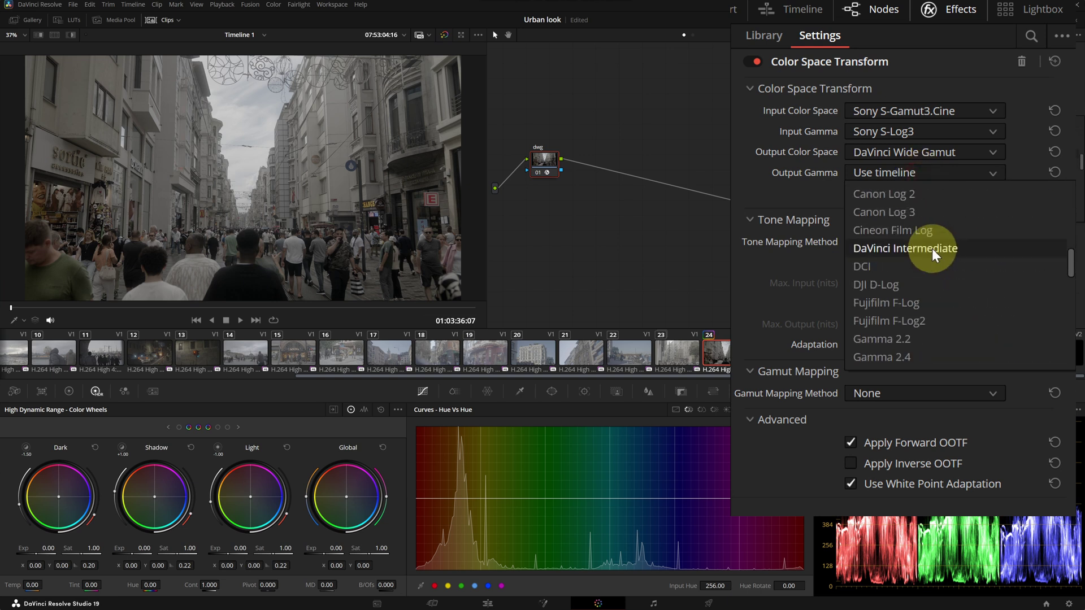
click(931, 246)
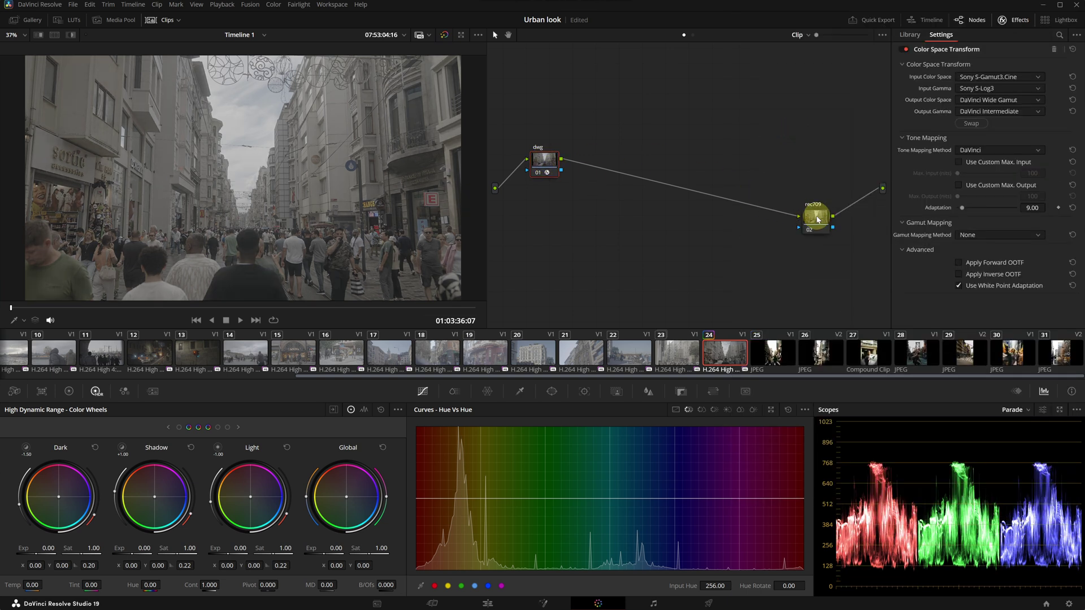
Apply Color Space Transform to the rec709 node with DaVinci Wide Gamut/Intermediate input
click(763, 228)
drag(946, 178, 821, 218)
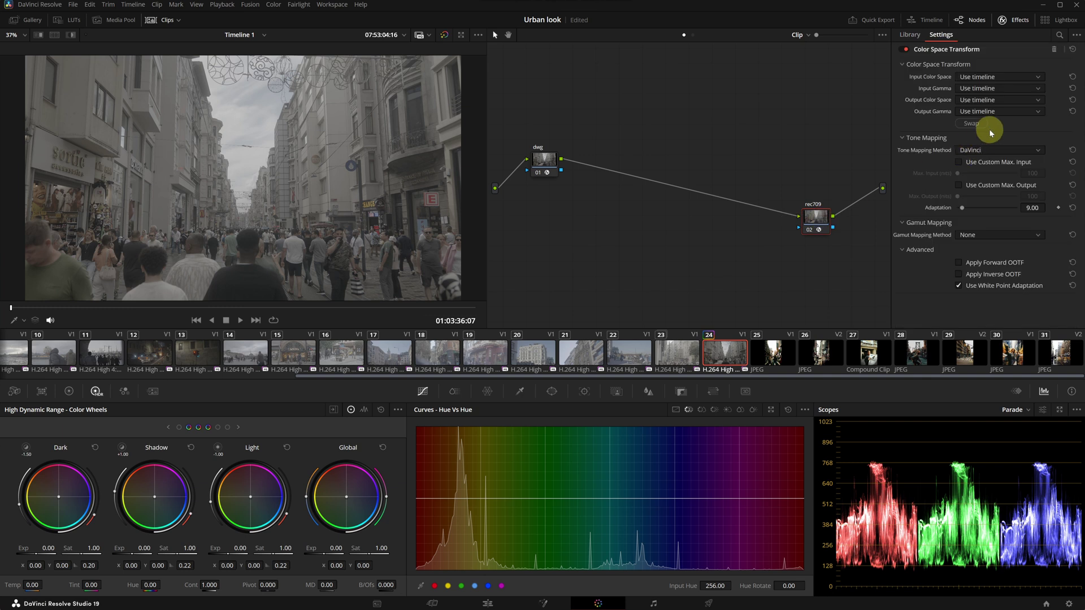
click(980, 76)
scroll(910, 164, down, 8)
scroll(918, 201, up, 5)
click(920, 222)
click(897, 131)
scroll(920, 244, down, 6)
click(920, 259)
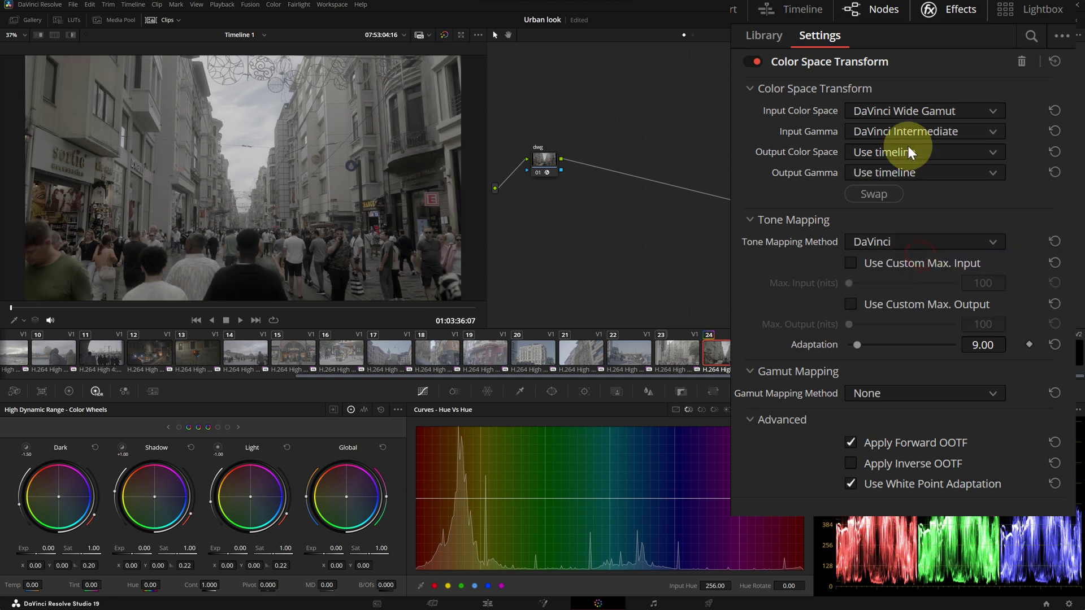
Set the rec709 node's output to Rec.709 colour space with Gamma 2.4
click(906, 148)
scroll(926, 214, down, 3)
scroll(926, 213, down, 1)
scroll(896, 222, up, 1)
click(904, 318)
click(921, 173)
scroll(910, 257, down, 5)
scroll(910, 258, down, 5)
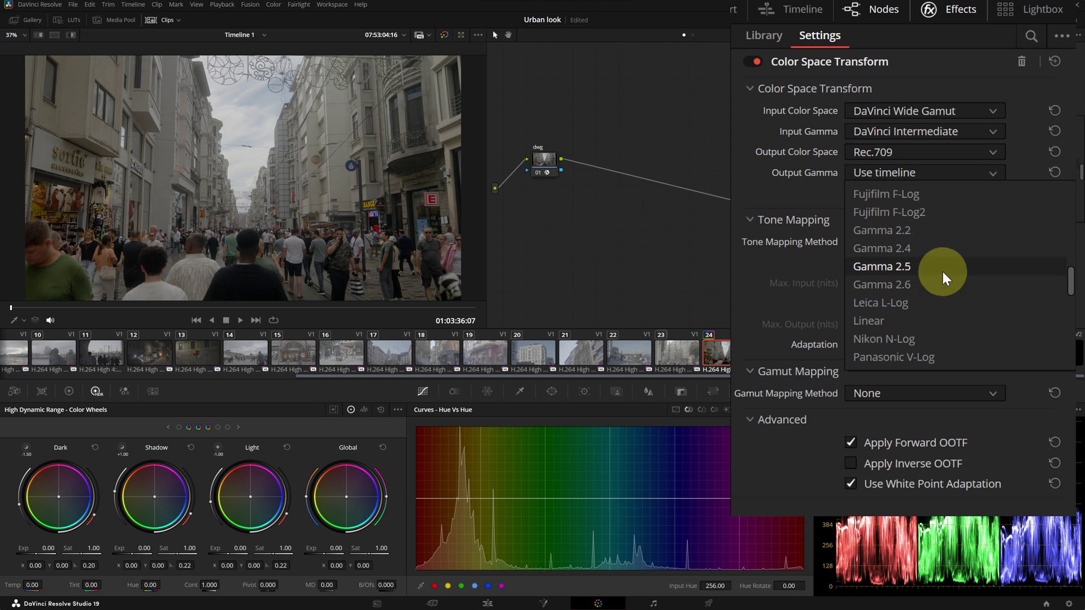
click(927, 247)
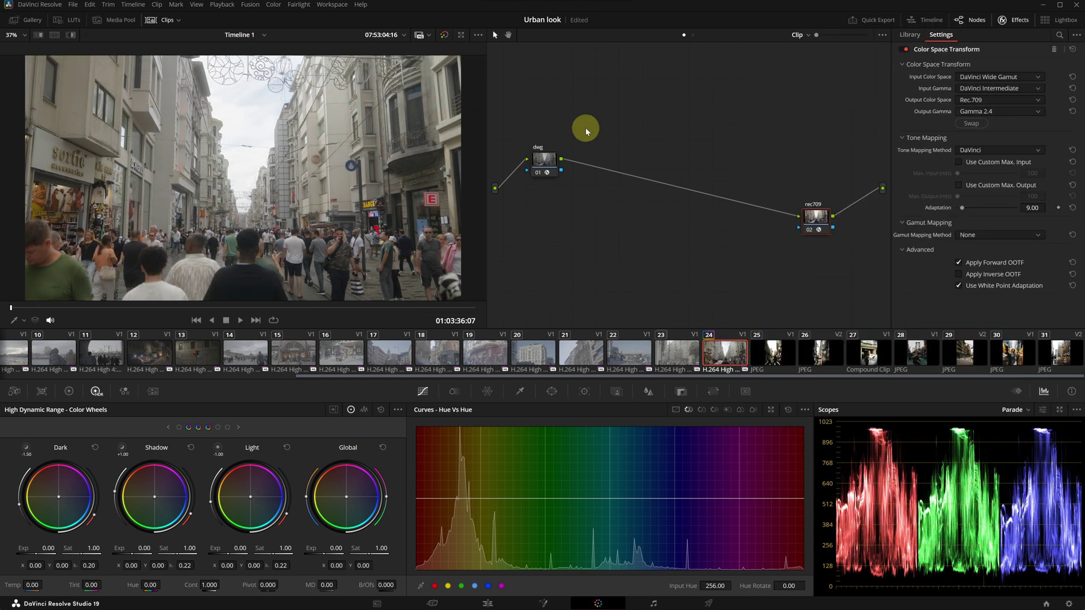
Add two serial nodes after dwg and label them exp and cont
drag(816, 257, 816, 257)
drag(540, 162, 531, 202)
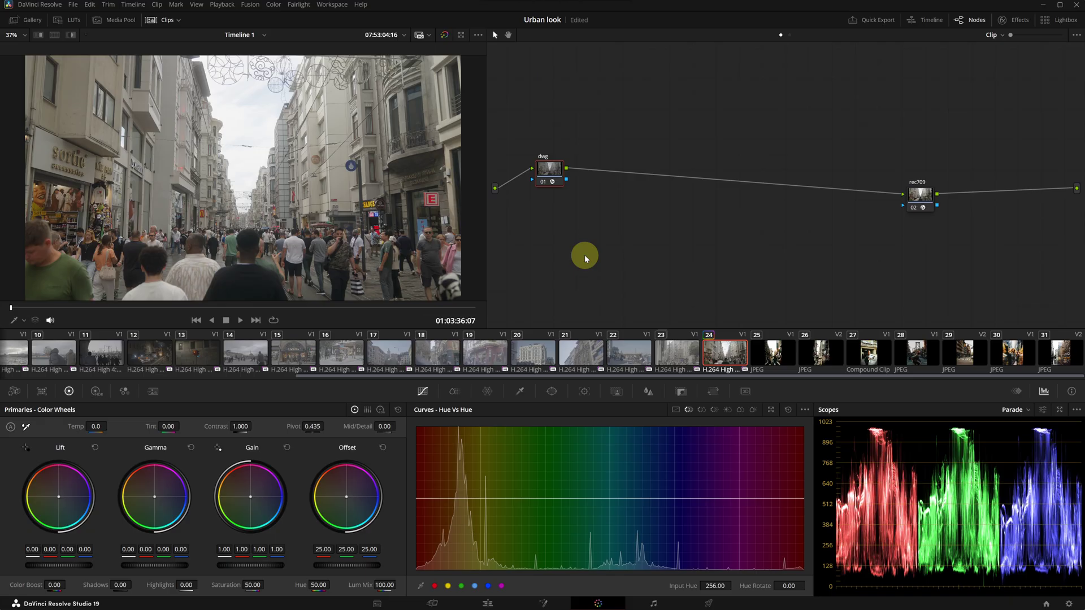
key(alt+s)
key(alt+s)
double_click(594, 179)
text(exp)
double_click(640, 171)
text(cont)
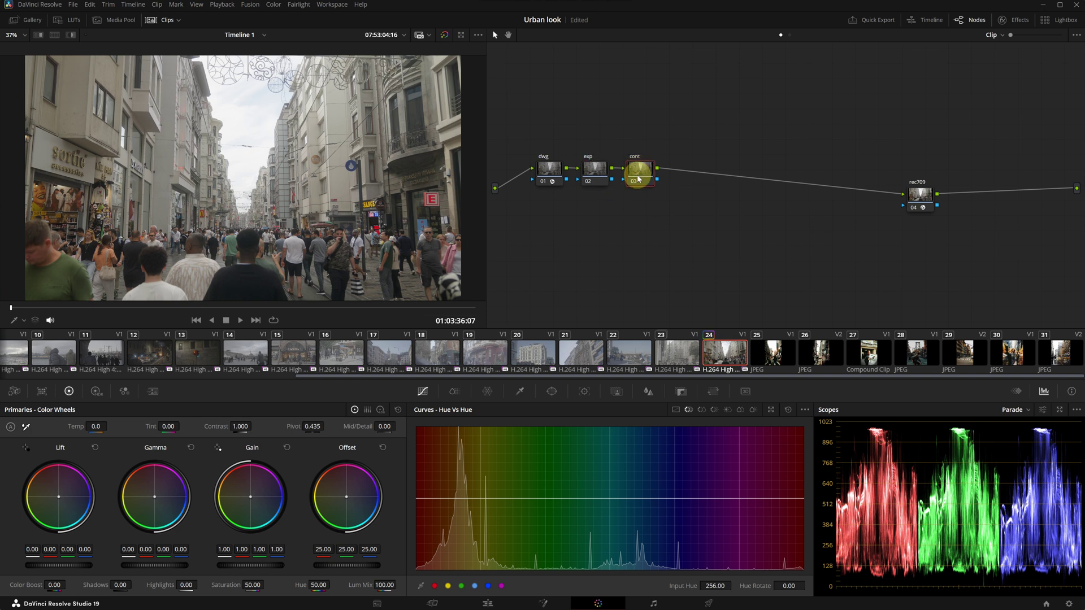
Add parallel LOG, curves sat and hue nodes feeding a layer mixer after cont
key(alt+s)
key(alt+l)
key(alt+l)
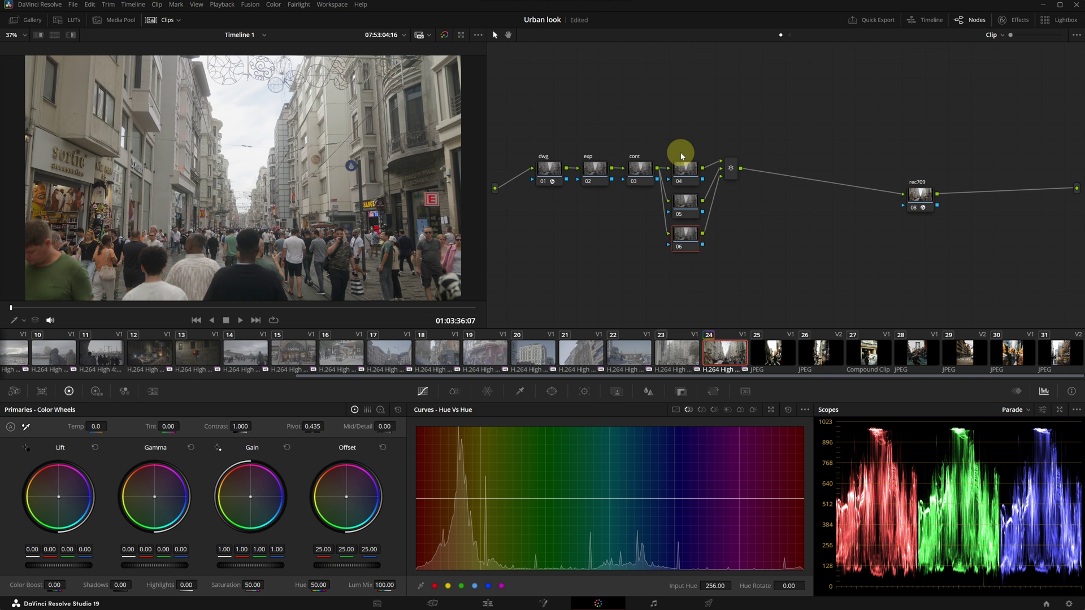
drag(731, 168, 686, 137)
click(686, 137)
text(LOG)
double_click(688, 185)
text(d)
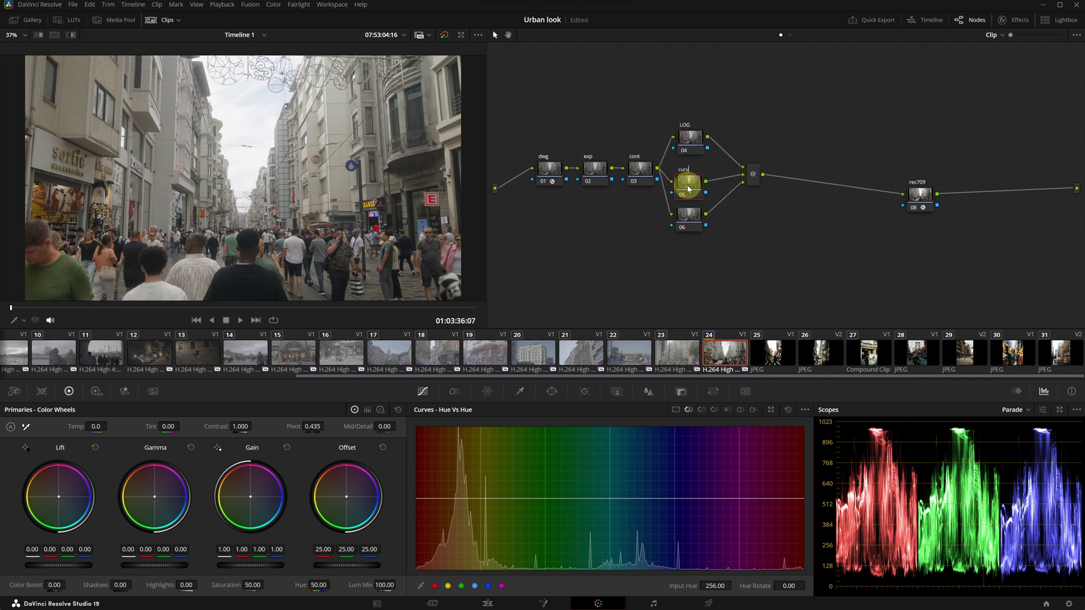
key(Return)
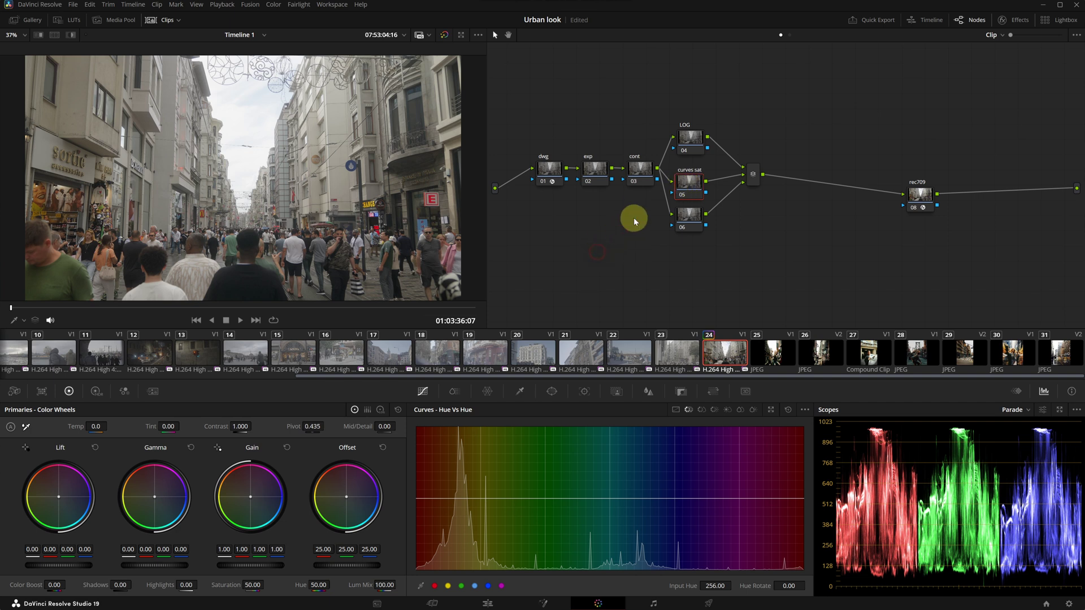
drag(692, 213, 694, 225)
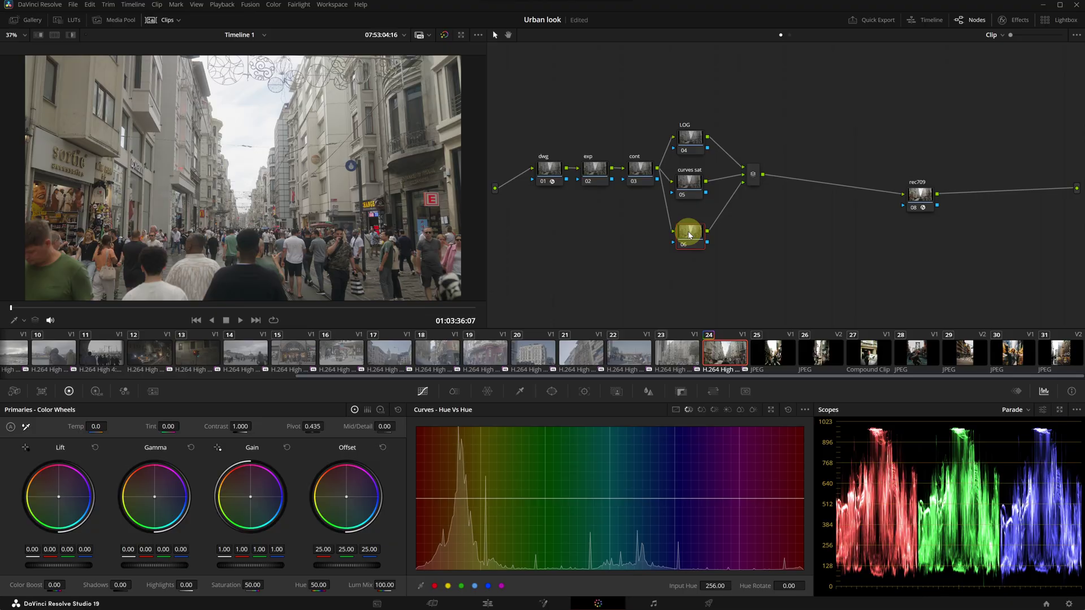
Add serial nodes after the mixer and arrange them before the rec709 node
click(753, 174)
key(alt+s)
key(alt+s)
drag(907, 199, 964, 199)
drag(800, 177, 790, 228)
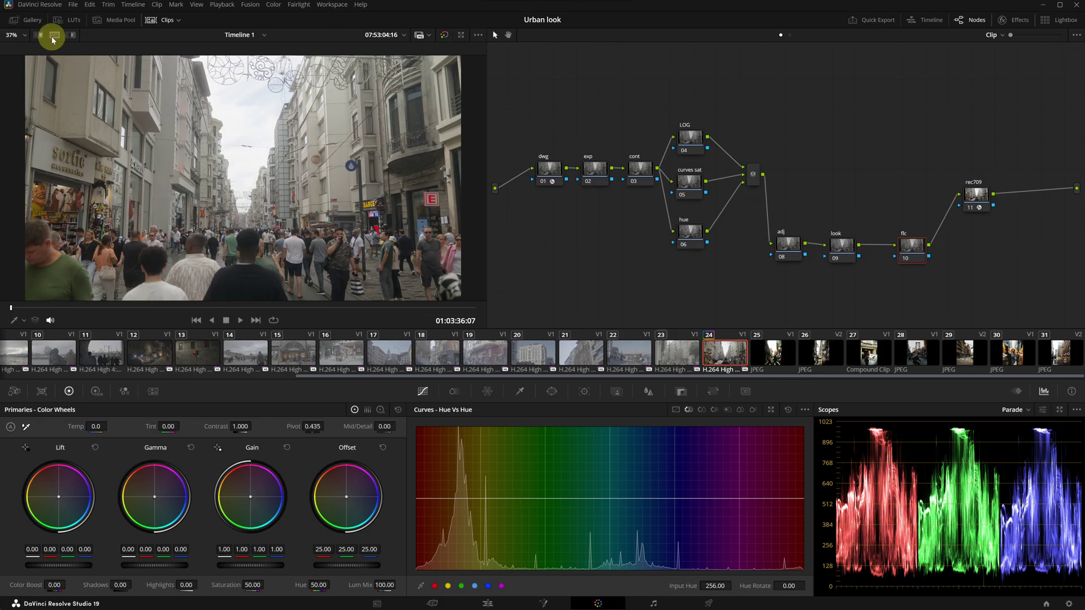
Compare the street clip with the reference compound clip in Selected Clips split screen, enlarged
click(54, 35)
click(40, 49)
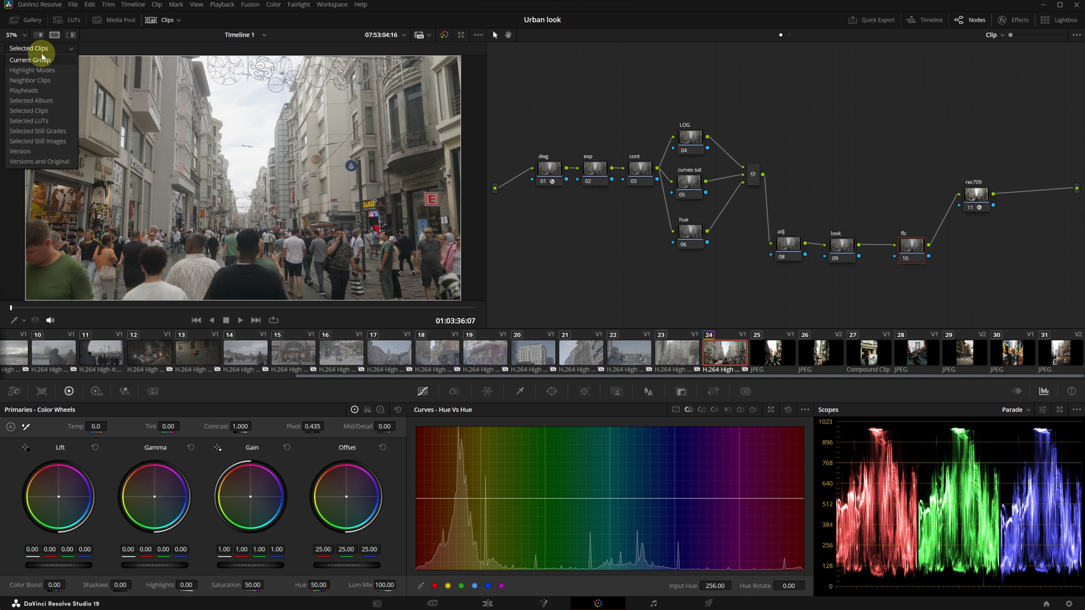
click(28, 111)
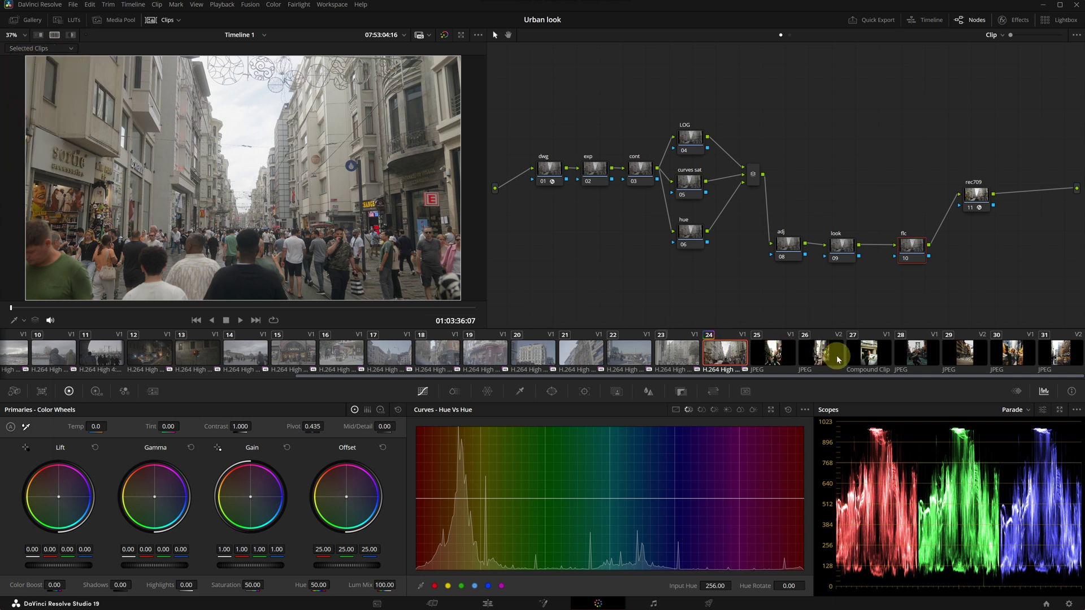
ctrl+click(866, 359)
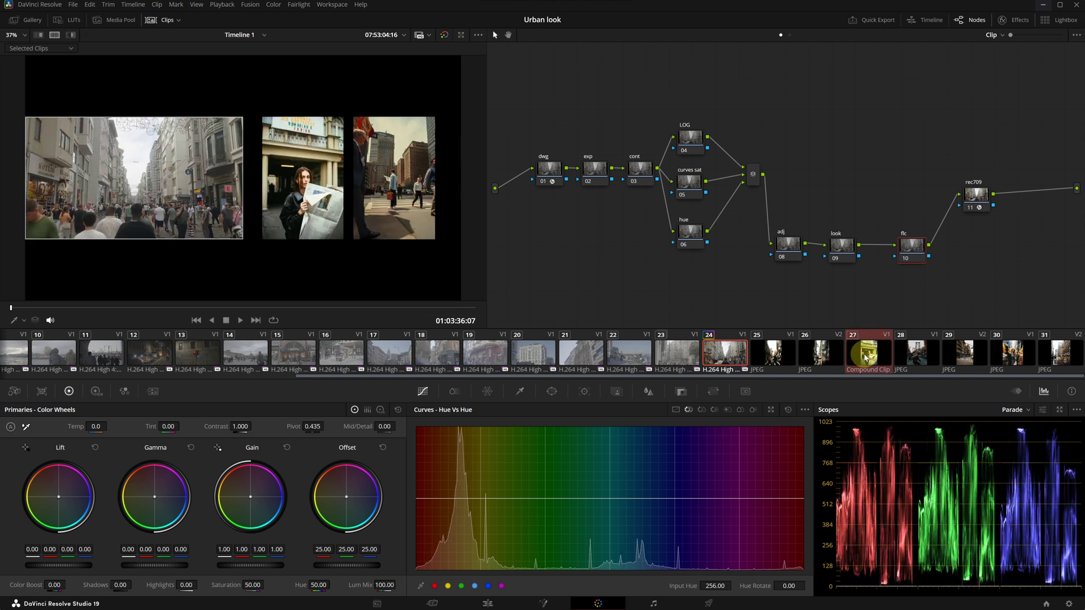
scroll(203, 198, up, 1)
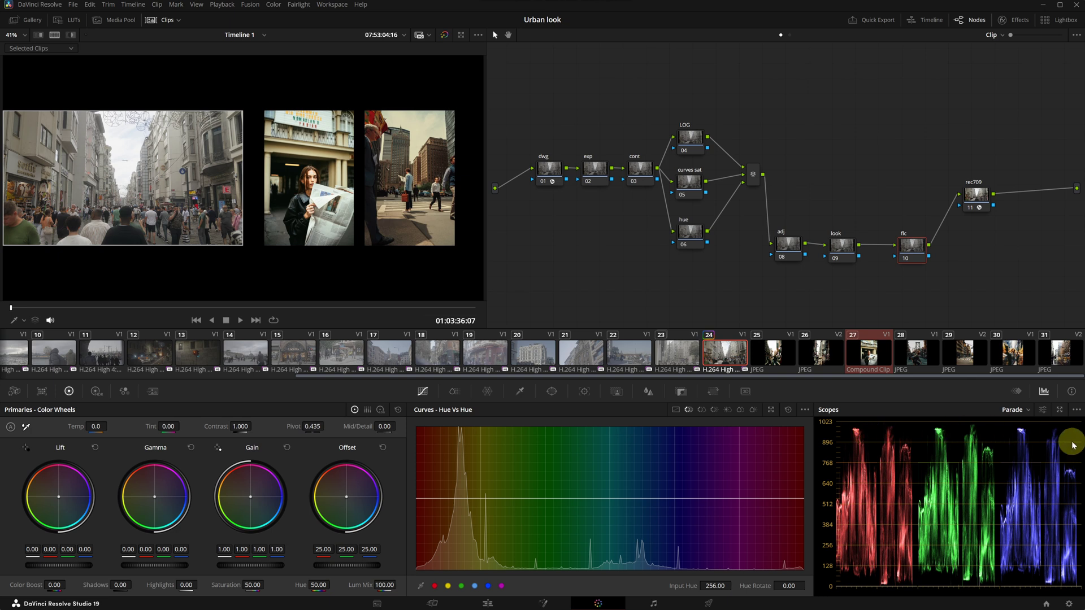
key(ctrl+equal)
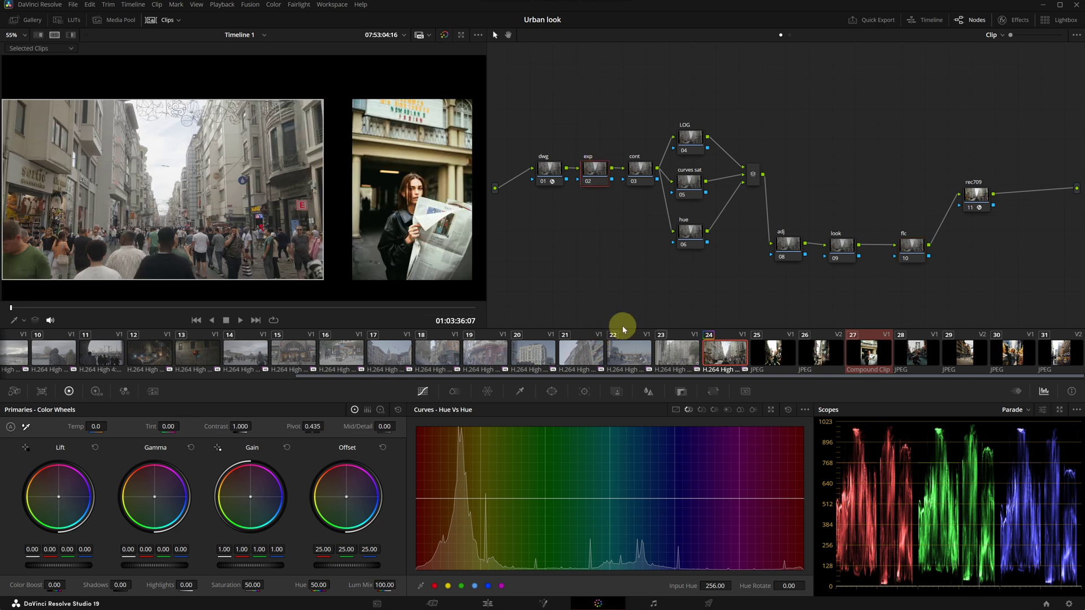
Lower the exp node's lift to about -0.05 and pan the compared images
drag(72, 564, 44, 556)
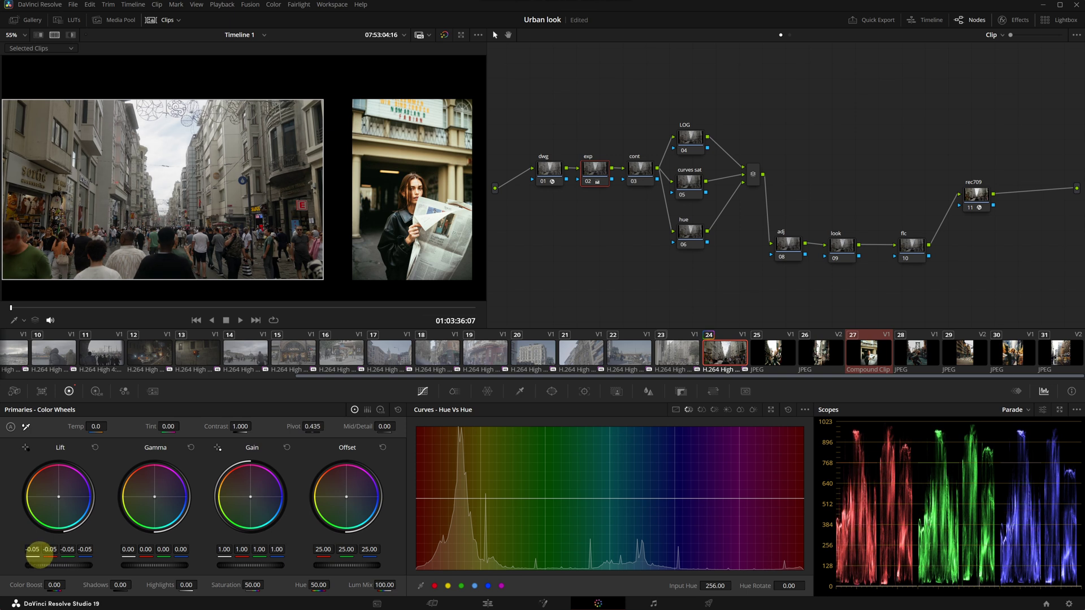
drag(321, 243, 428, 260)
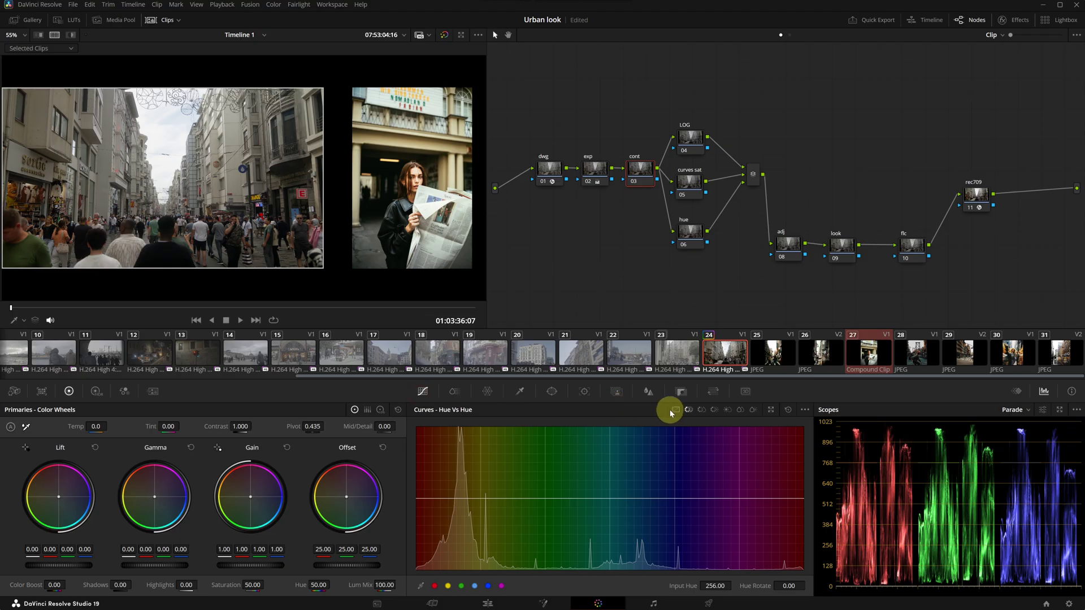
Shape an editable-spline custom curve on cont, lifting mids, flattening shadows and rolling off highlights
click(428, 395)
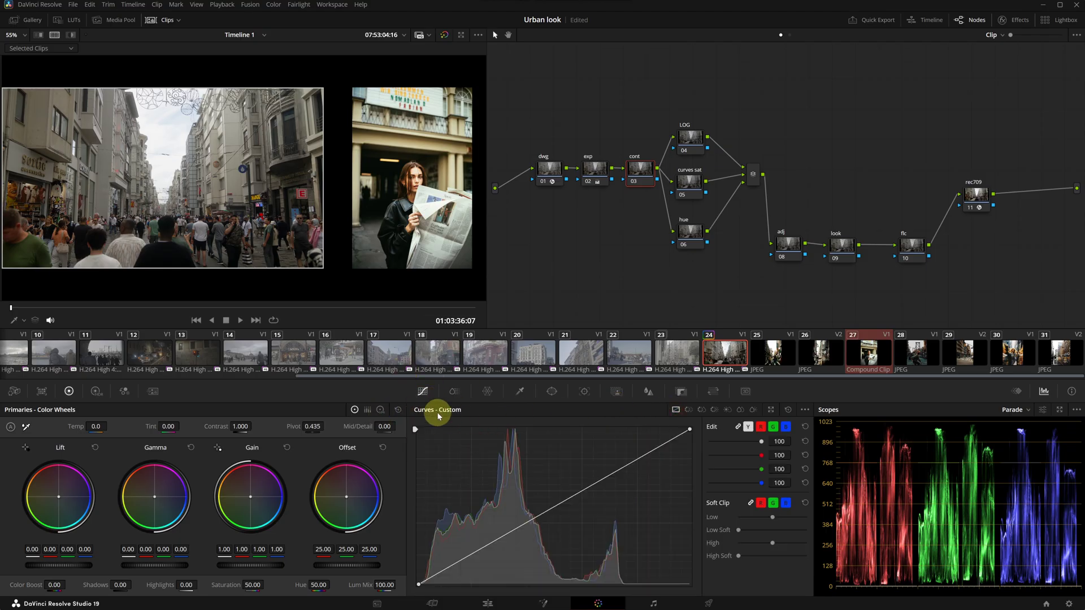
click(805, 410)
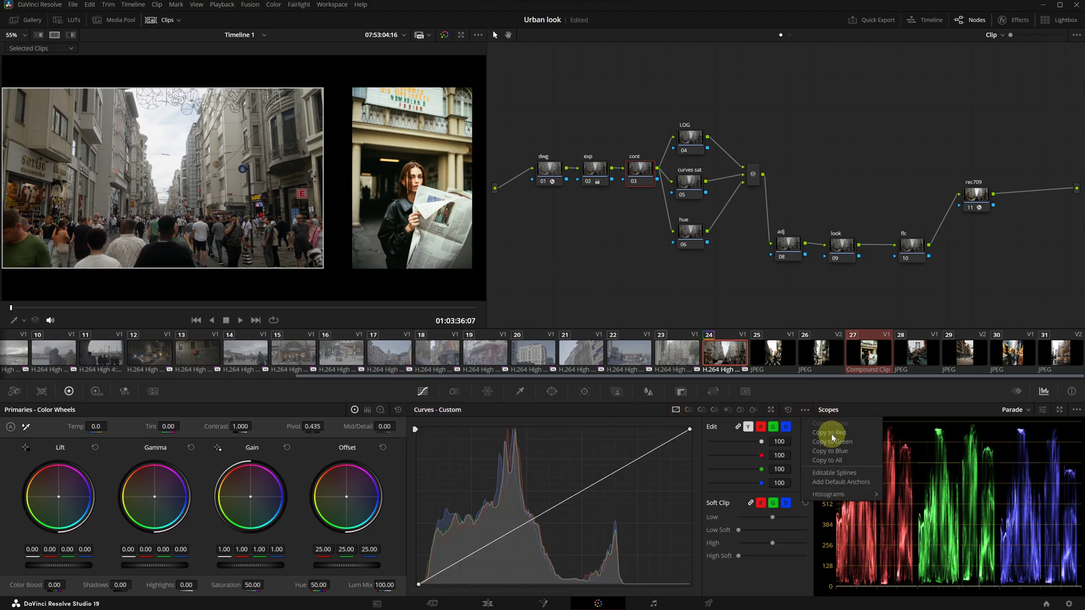
click(833, 474)
click(602, 479)
drag(599, 483, 691, 455)
drag(511, 531, 414, 580)
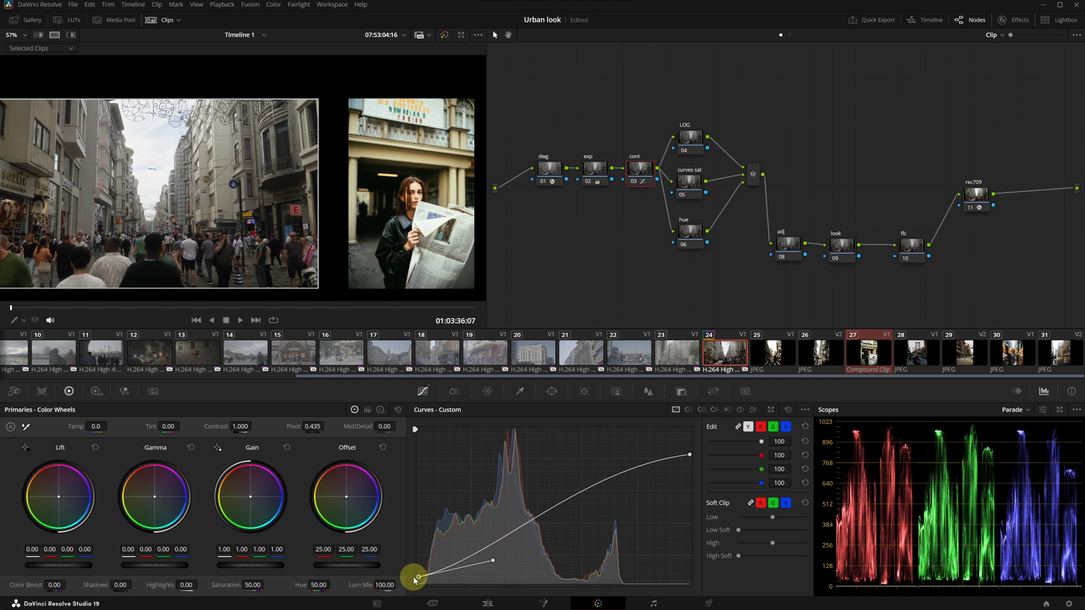
mouse_move(490, 567)
mouse_down()
mouse_move(463, 572)
mouse_move(497, 572)
mouse_up()
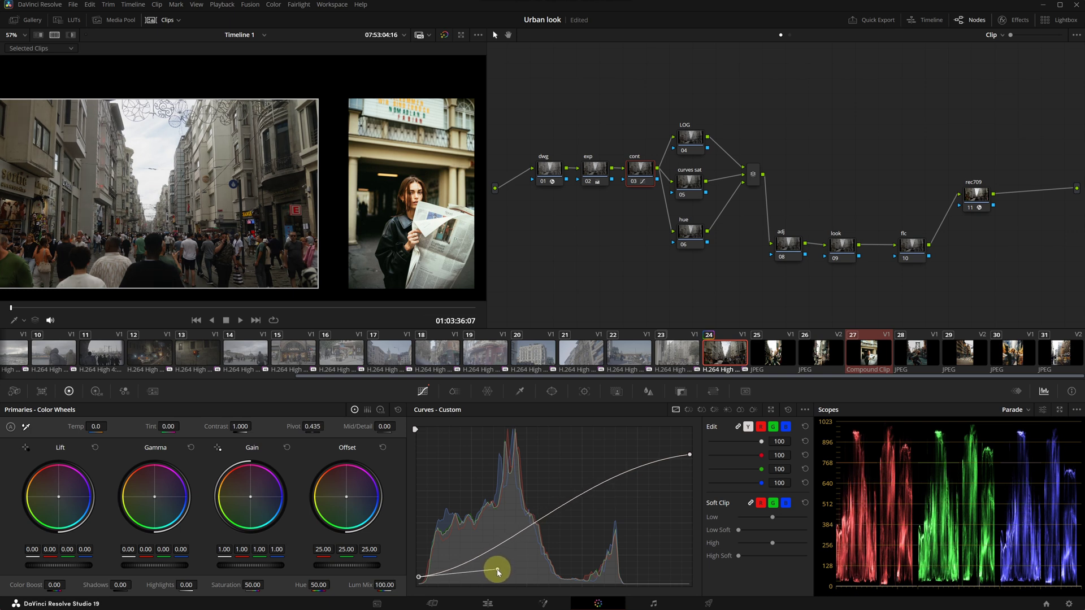
drag(690, 455, 538, 461)
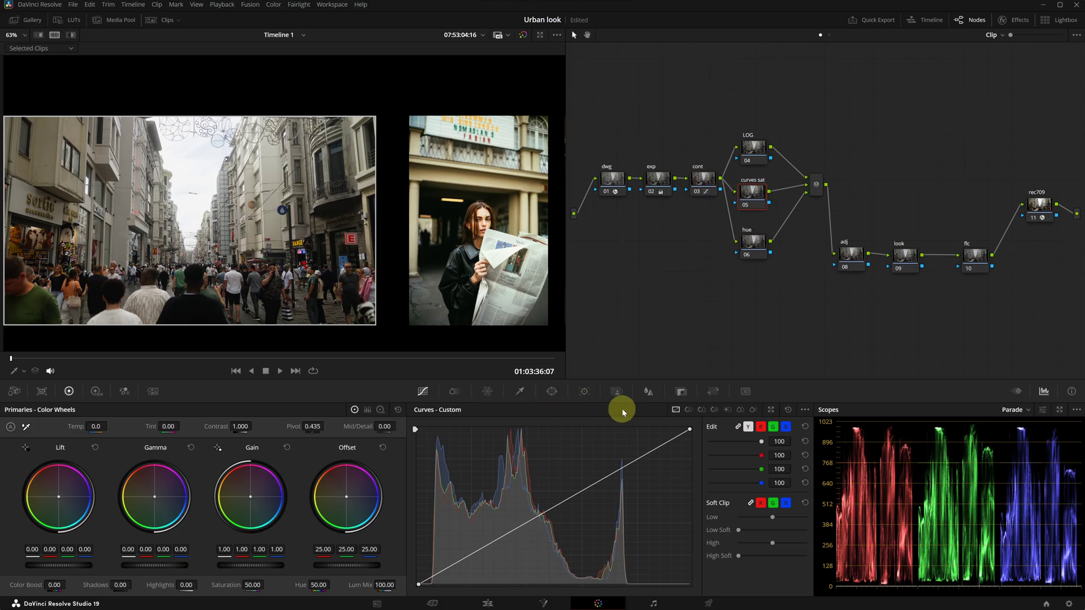
On node 05, raise the low end of Sat Vs Lum and lower a Lum Vs Sat midtone point
click(753, 409)
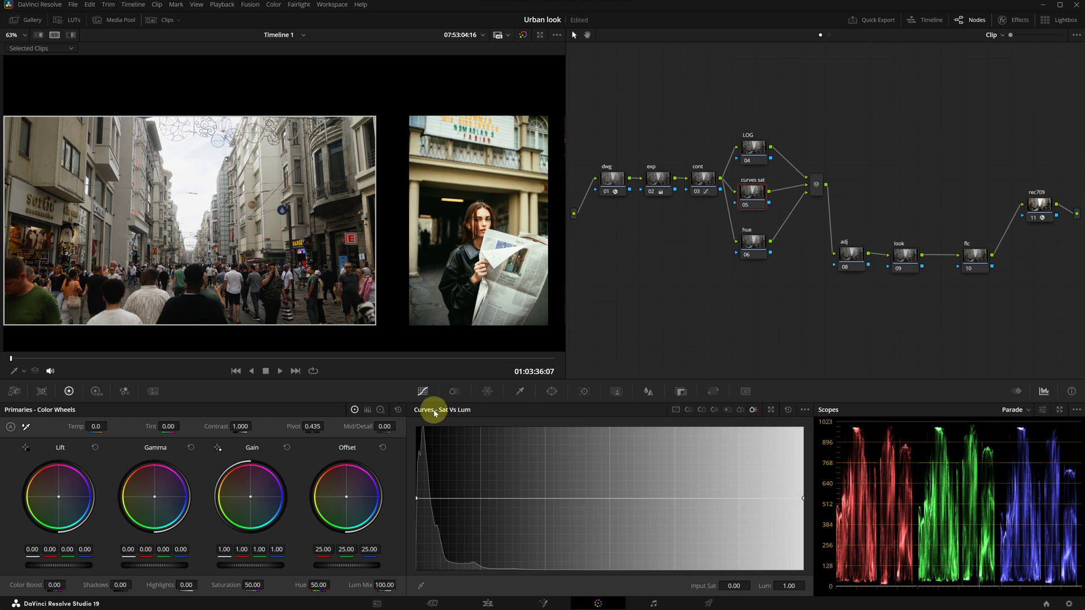
drag(416, 498, 415, 496)
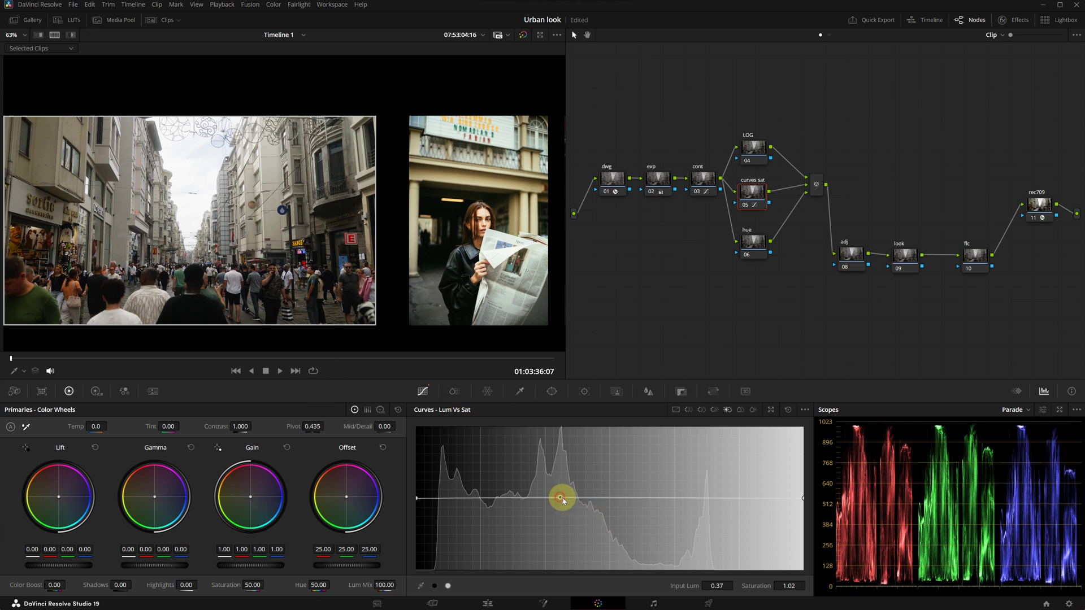
mouse_move(564, 497)
mouse_down()
mouse_move(557, 506)
mouse_move(564, 497)
mouse_up()
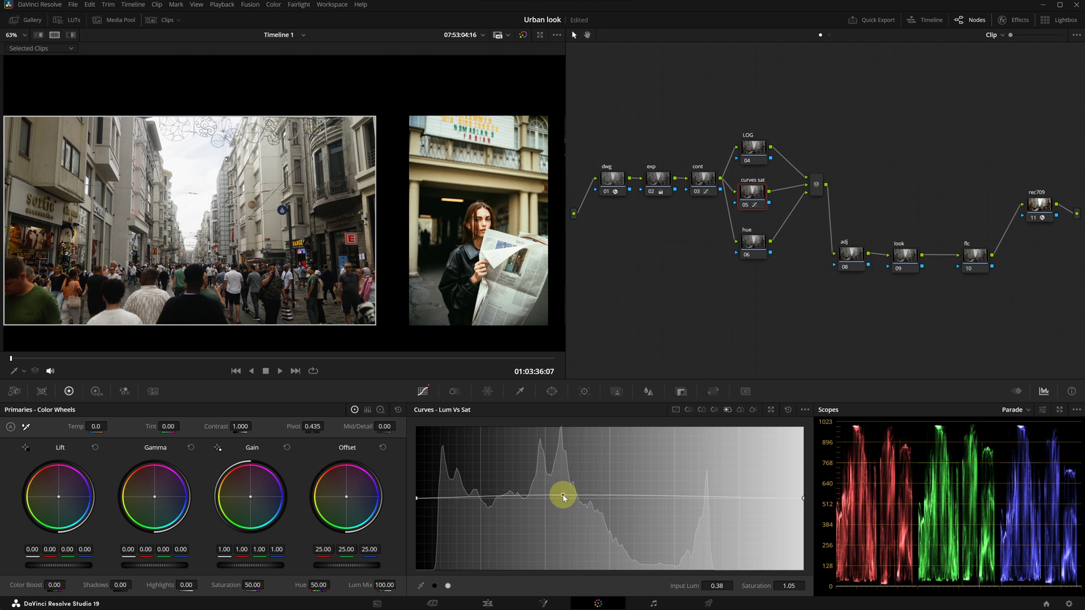
click(746, 202)
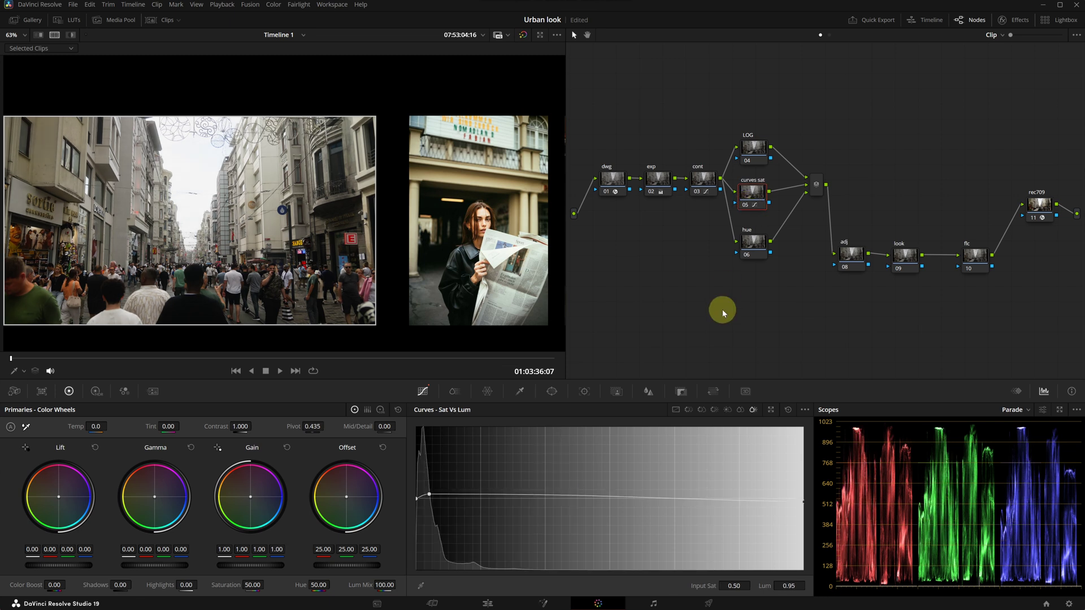
Warm the look node's mids (gamma blue -0.04), set lift blue 0.03, then toggle it to compare
click(756, 149)
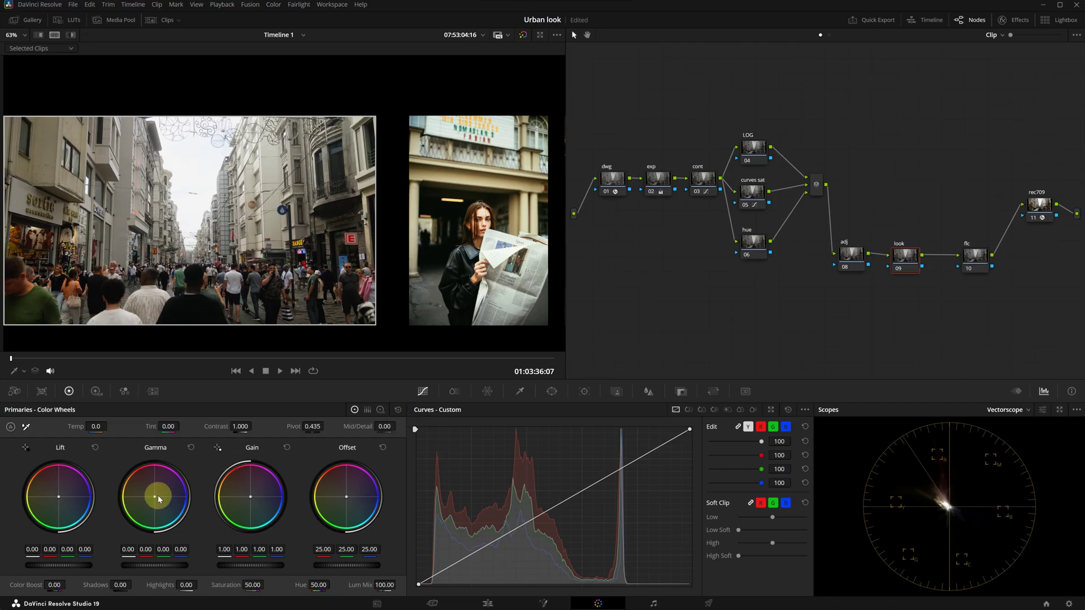
drag(154, 499, 108, 480)
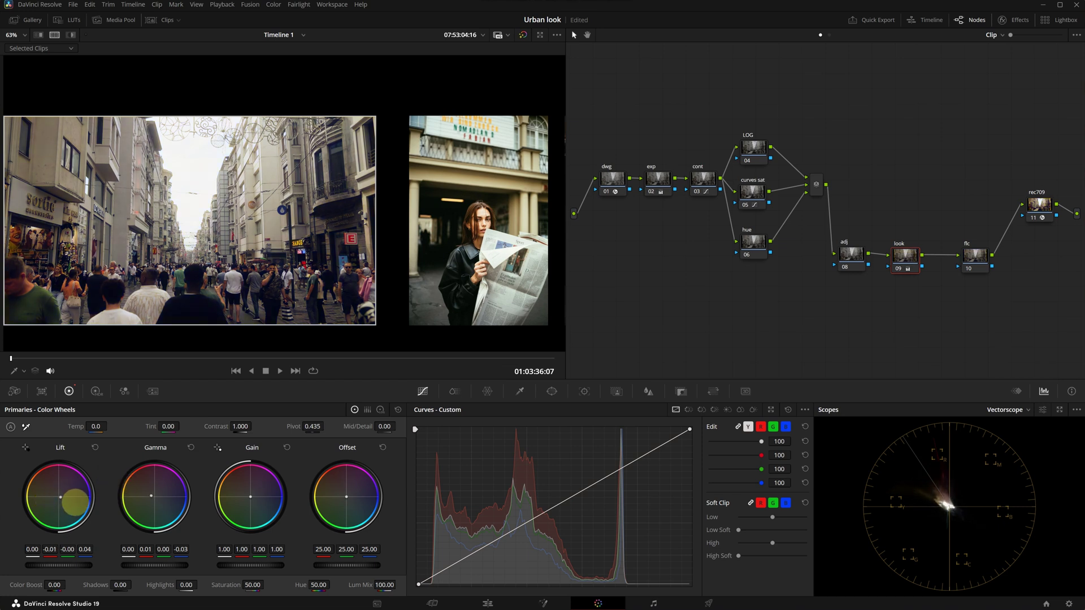
drag(76, 503, 73, 496)
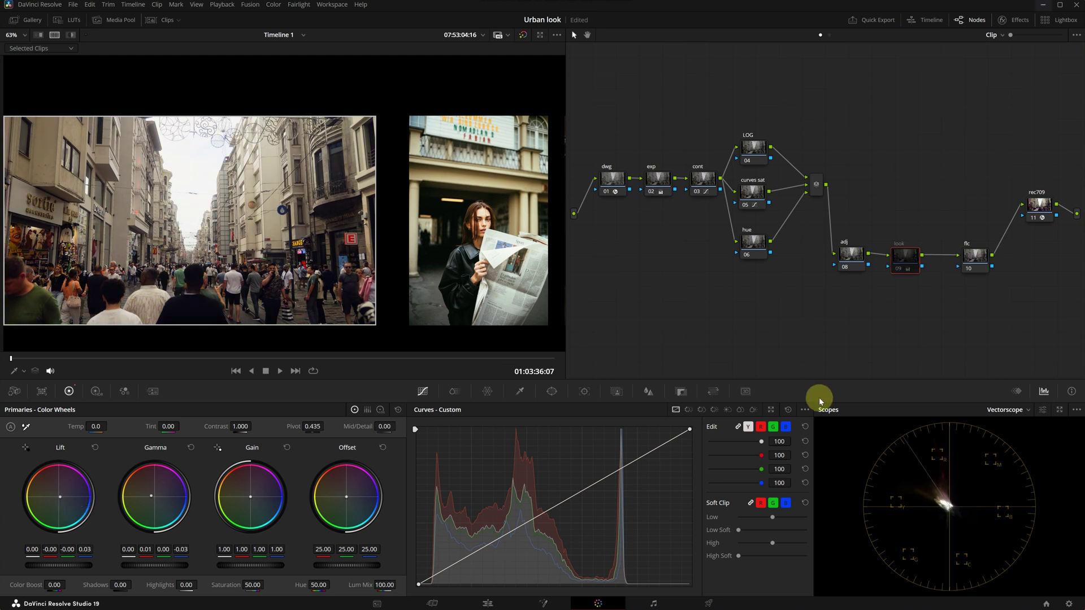
drag(141, 556, 159, 552)
key(ctrl+d)
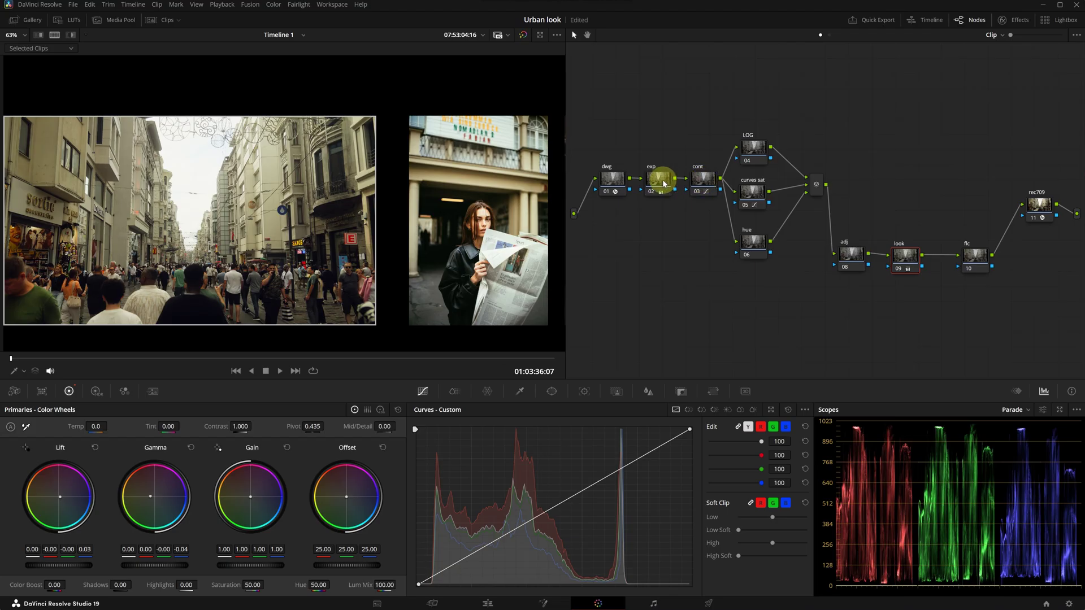
Raise the exp node's contrast to 1.128 at pivot 0.343
click(654, 196)
drag(241, 426, 271, 461)
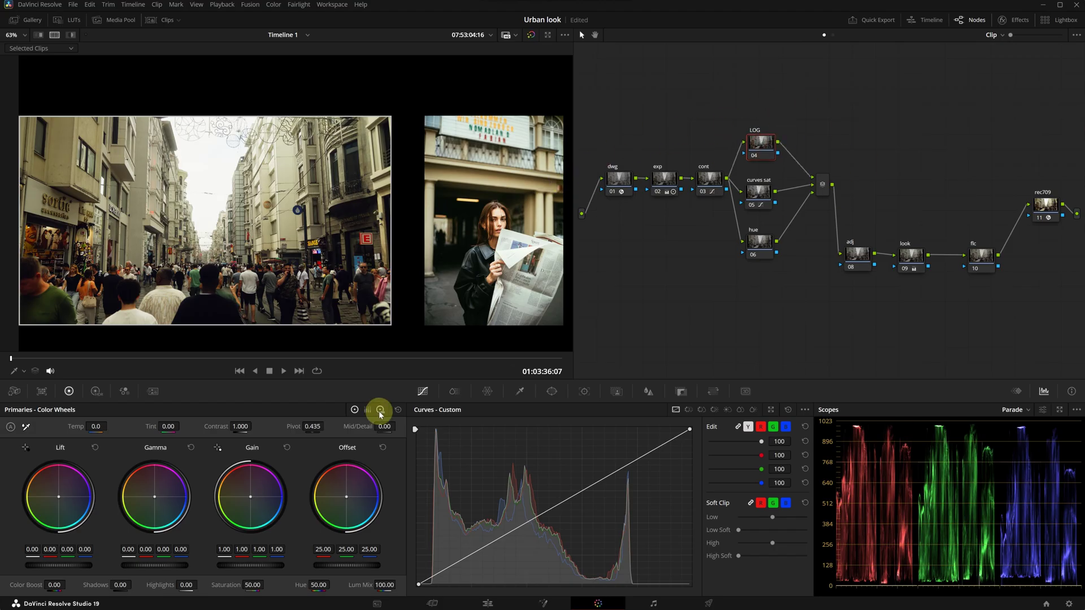
On the LOG node's log wheels, cut blue and add a touch of green in the shadows
click(381, 411)
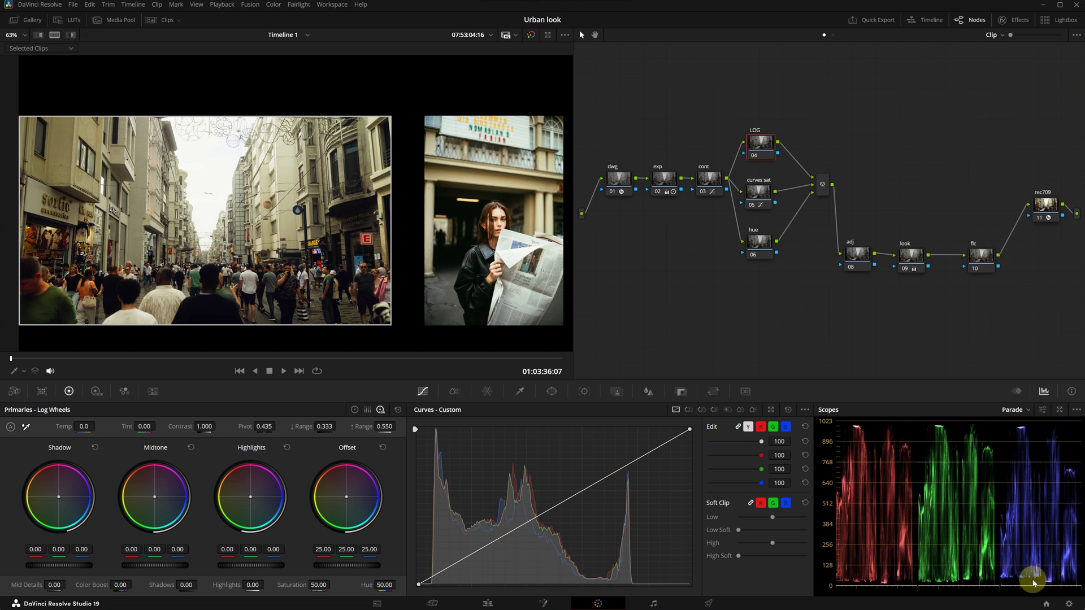
drag(82, 549, 72, 550)
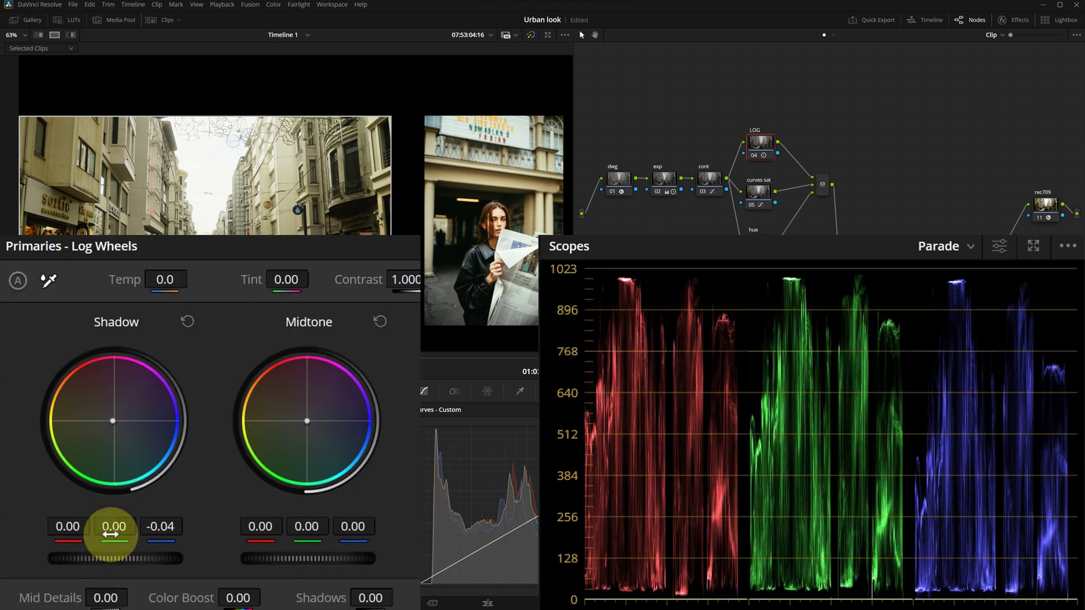
drag(58, 550, 65, 536)
Check the grade full screen, then shift the LOG node's midtones warmer
key(ctrl+f)
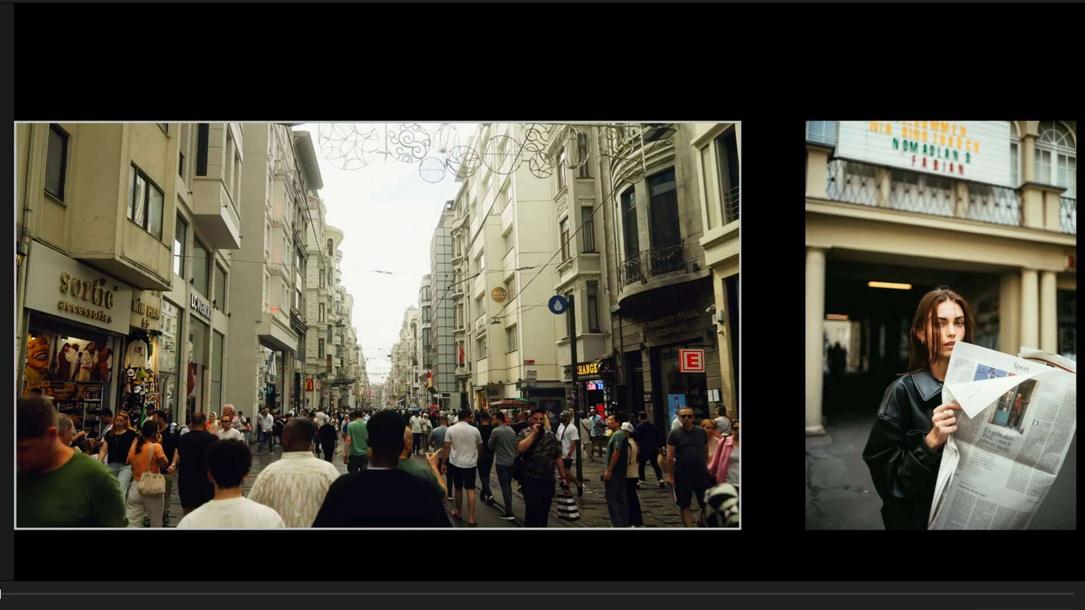
key(ctrl+f)
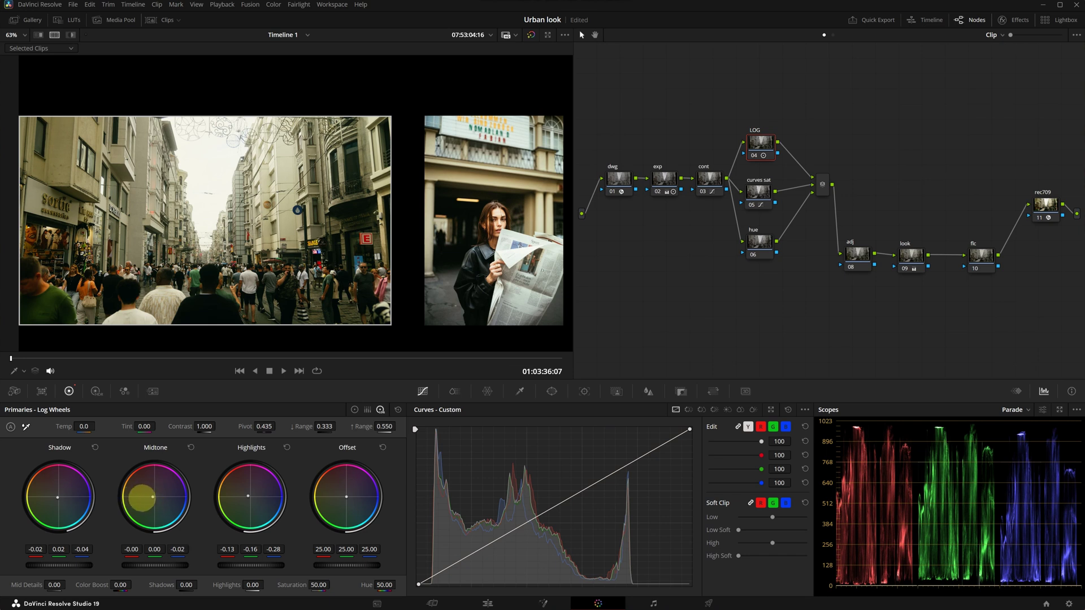
drag(146, 498, 249, 536)
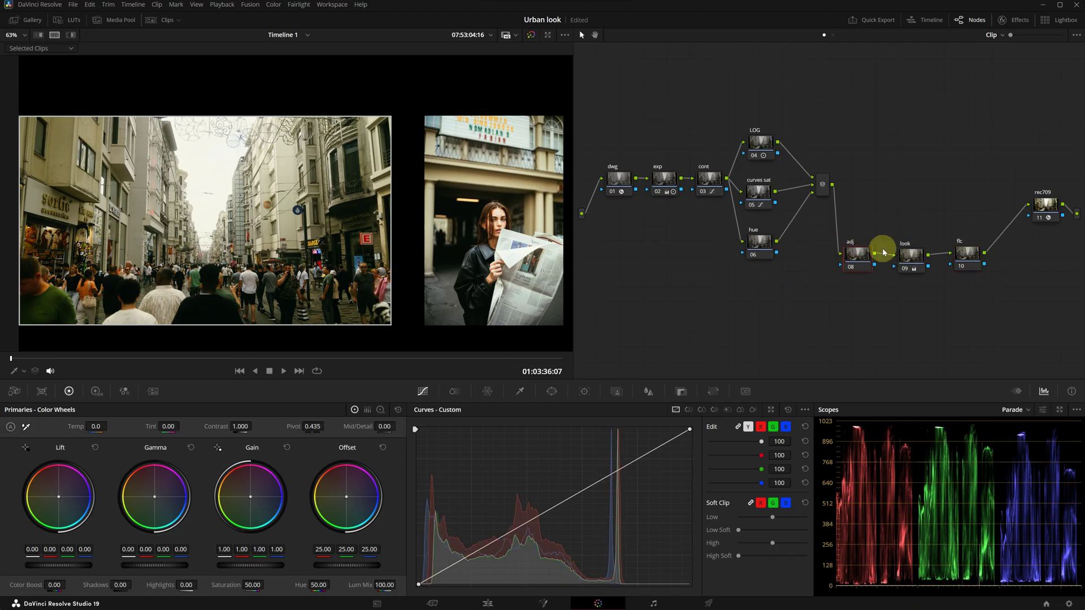
Give the adj node a contrasty composite blend mode
drag(853, 258, 848, 257)
right_click(848, 258)
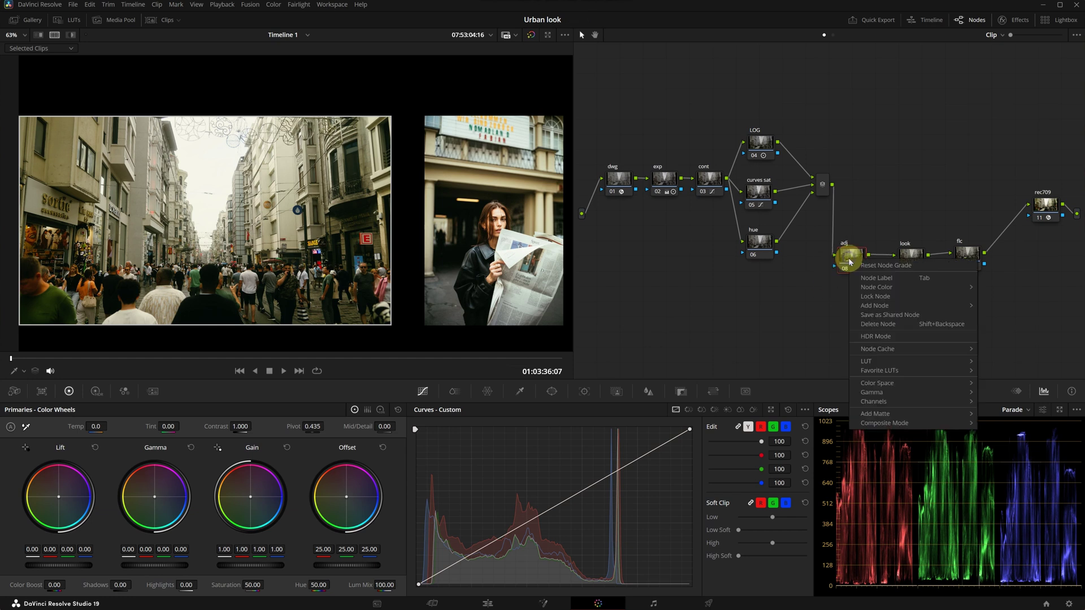
mouse_move(910, 421)
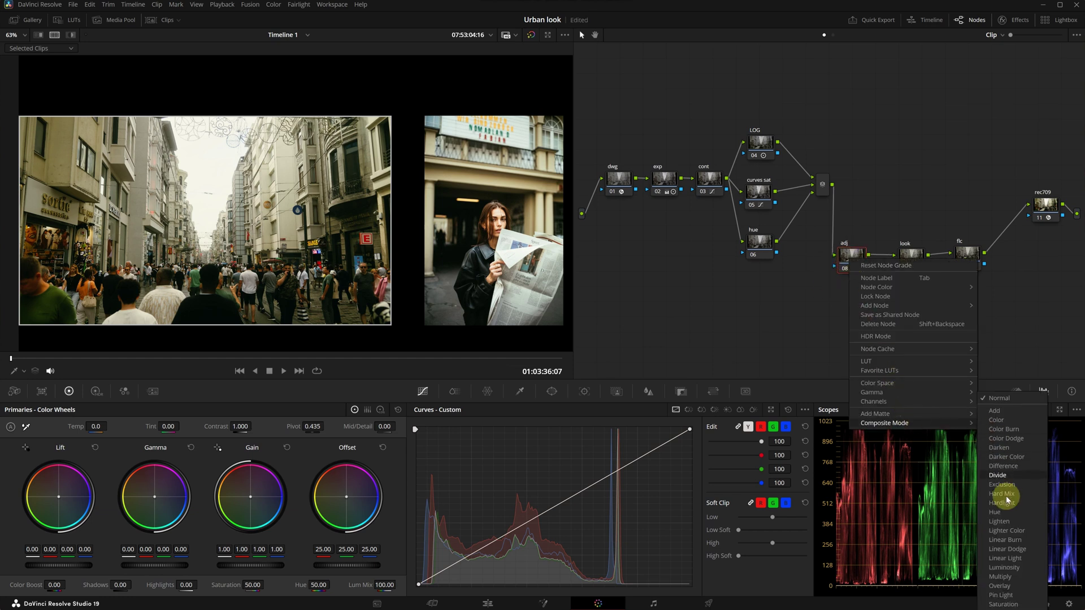
click(1000, 586)
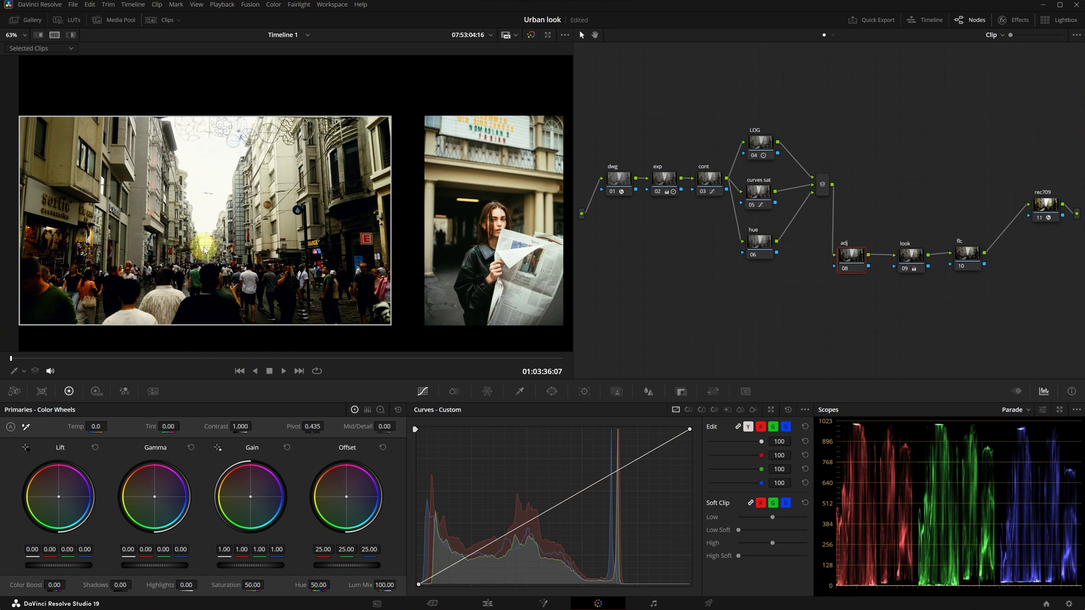
Set the adj node's blur radius to 0.92 and key output gain to 0.130, and show the clip strip
click(647, 392)
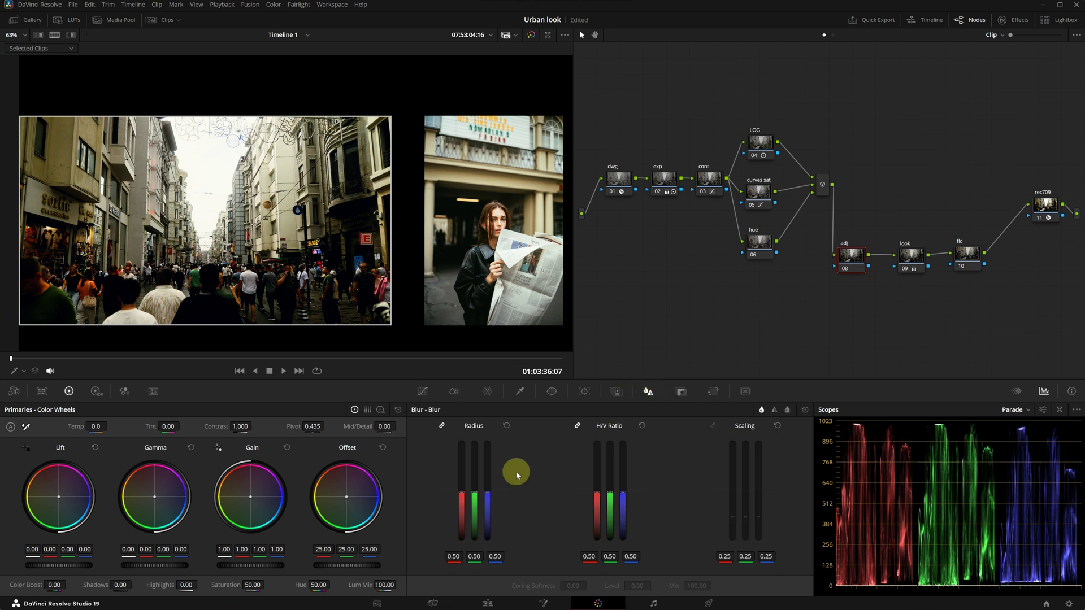
drag(460, 493, 448, 416)
click(681, 392)
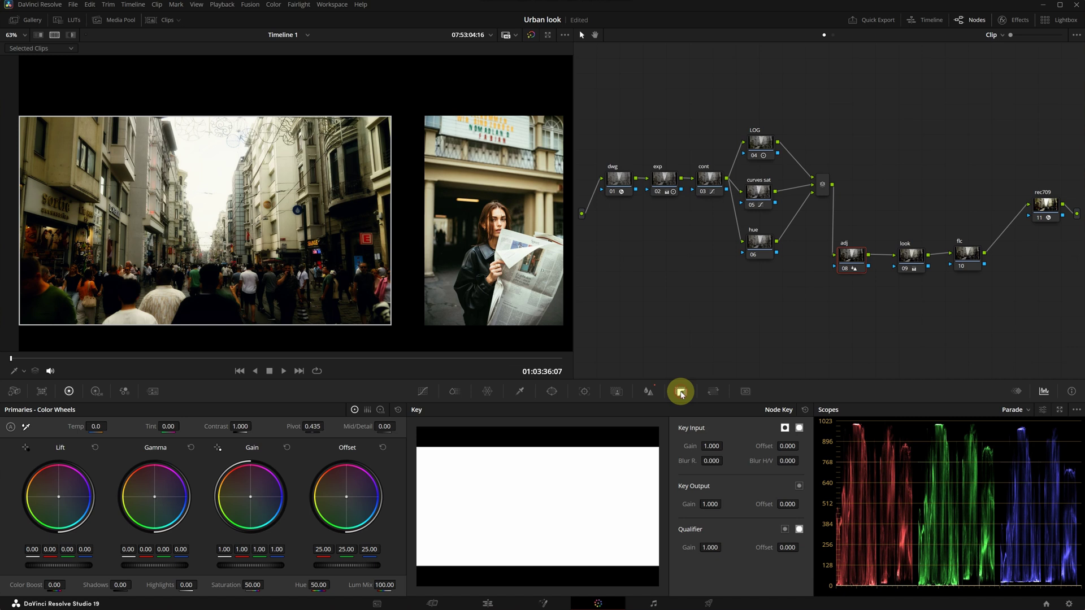
drag(711, 504, 137, 548)
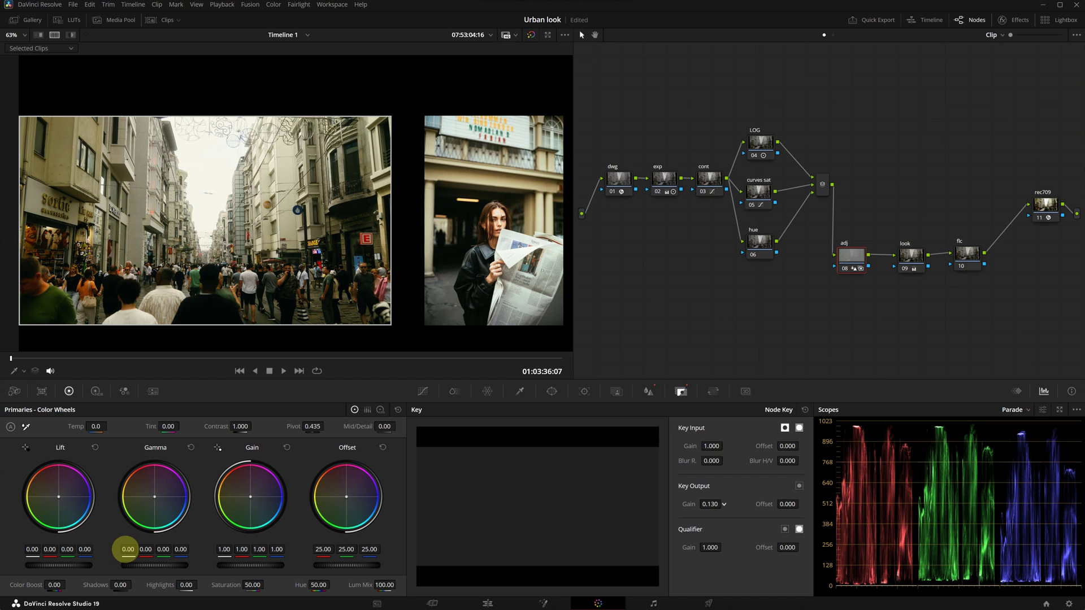
key(ctrl+shift+w)
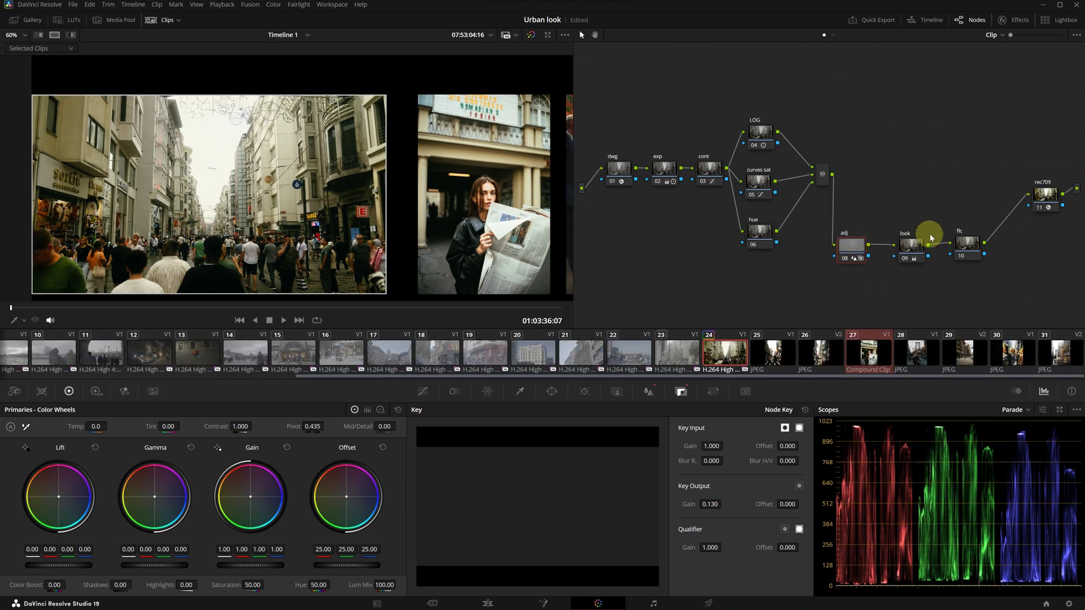
Apply Film Look Creator from the effects library to the flc node
click(968, 251)
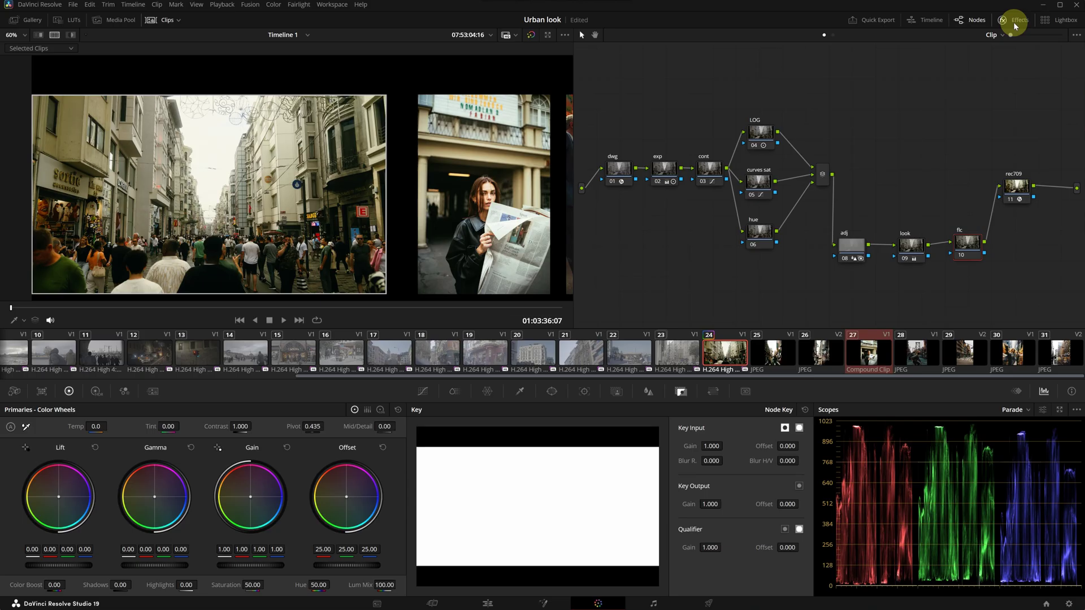
click(1015, 26)
scroll(986, 181, down, 10)
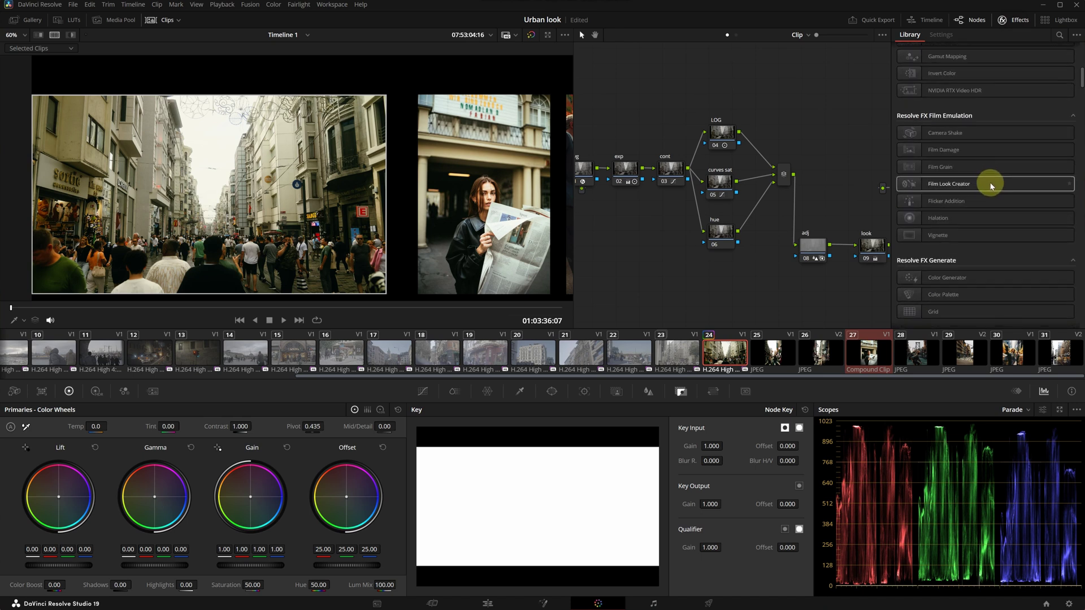
drag(982, 186, 845, 245)
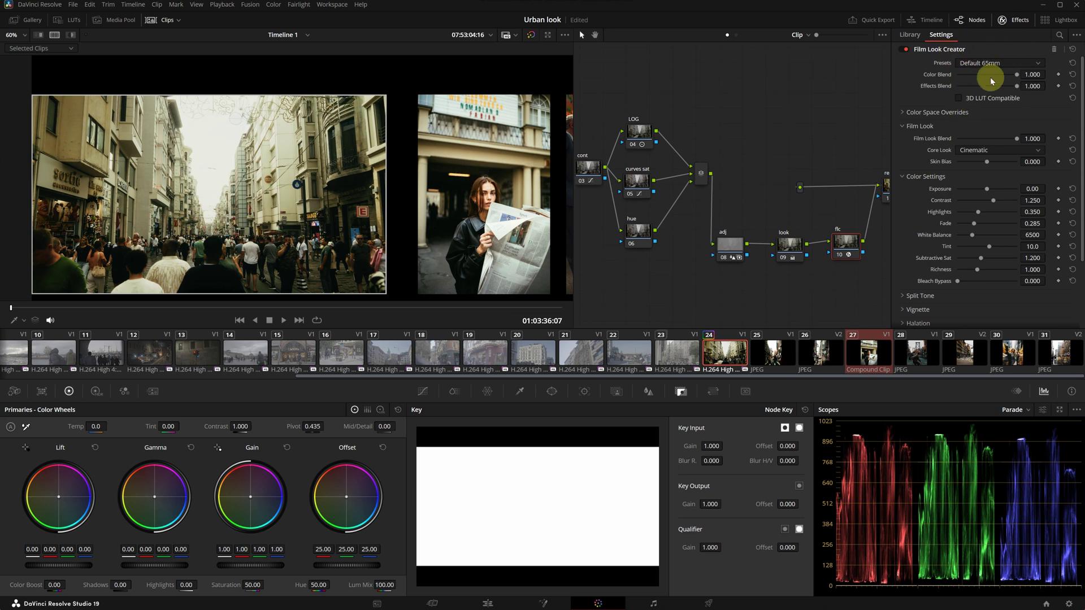
Set Film Look Creator halation amount to 0.422 and halation saturation to 0.785
click(1035, 63)
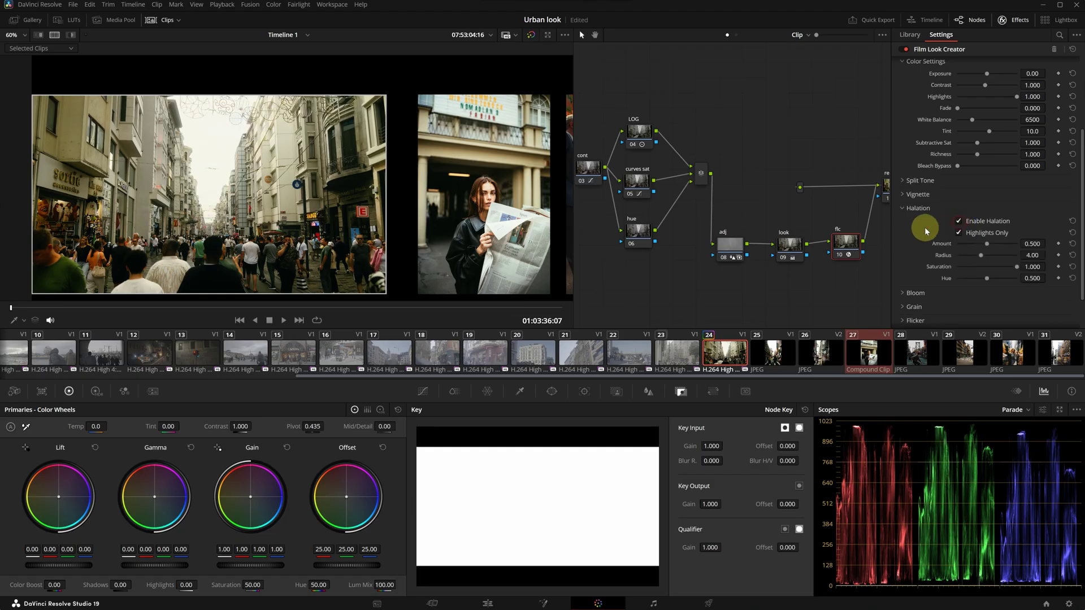
click(938, 181)
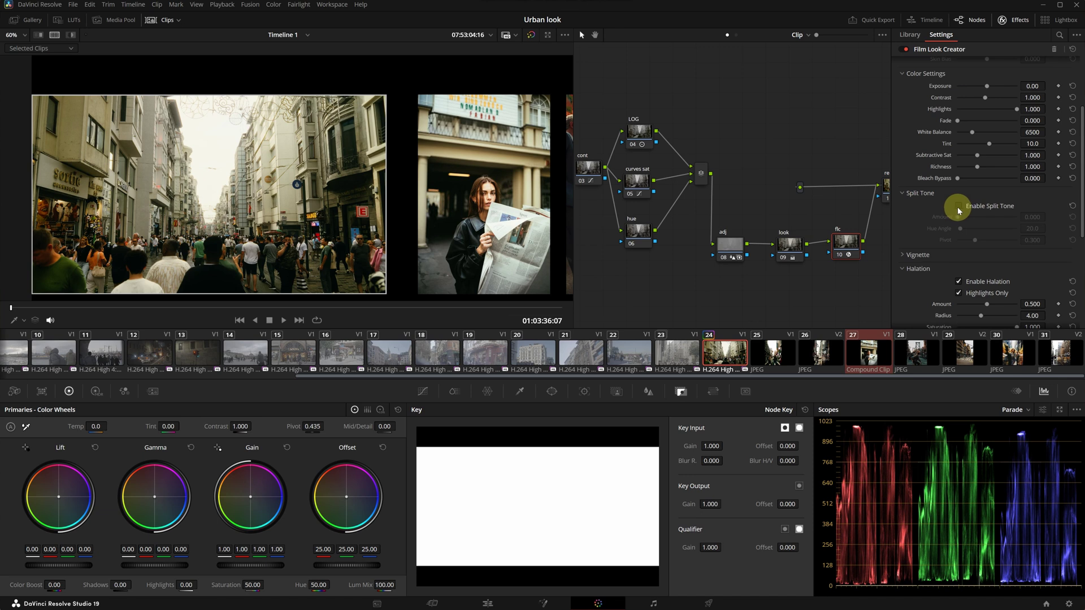
scroll(954, 138, up, 3)
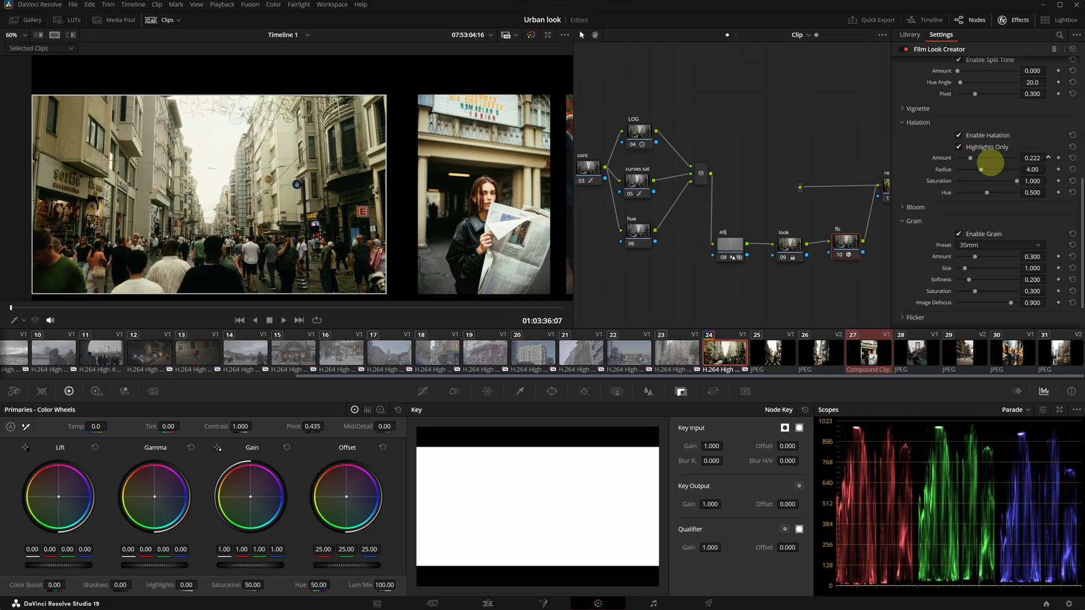
drag(961, 165, 1074, 187)
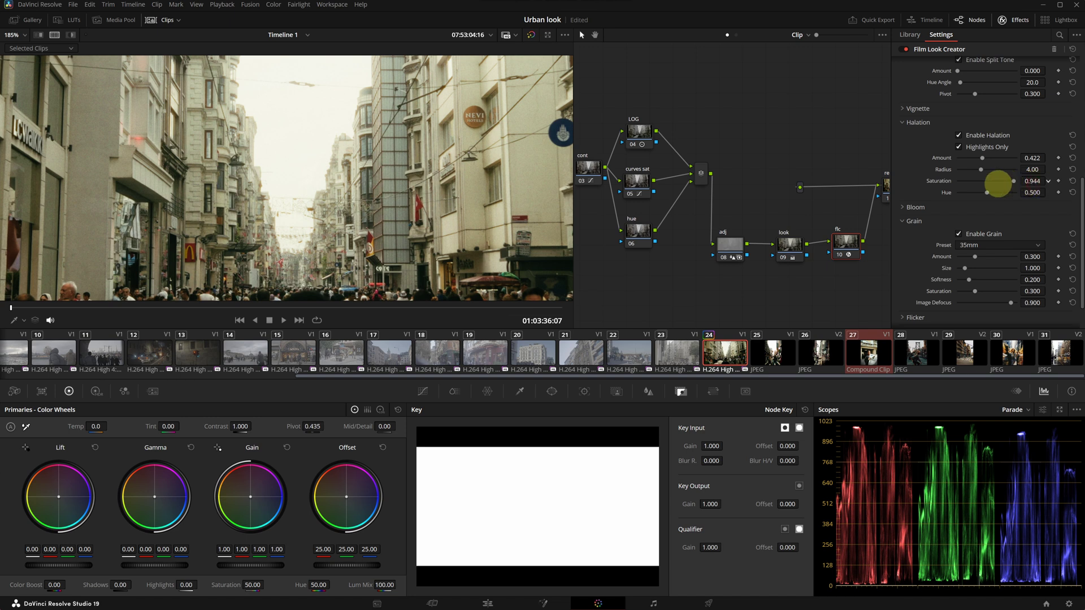
drag(998, 183, 903, 206)
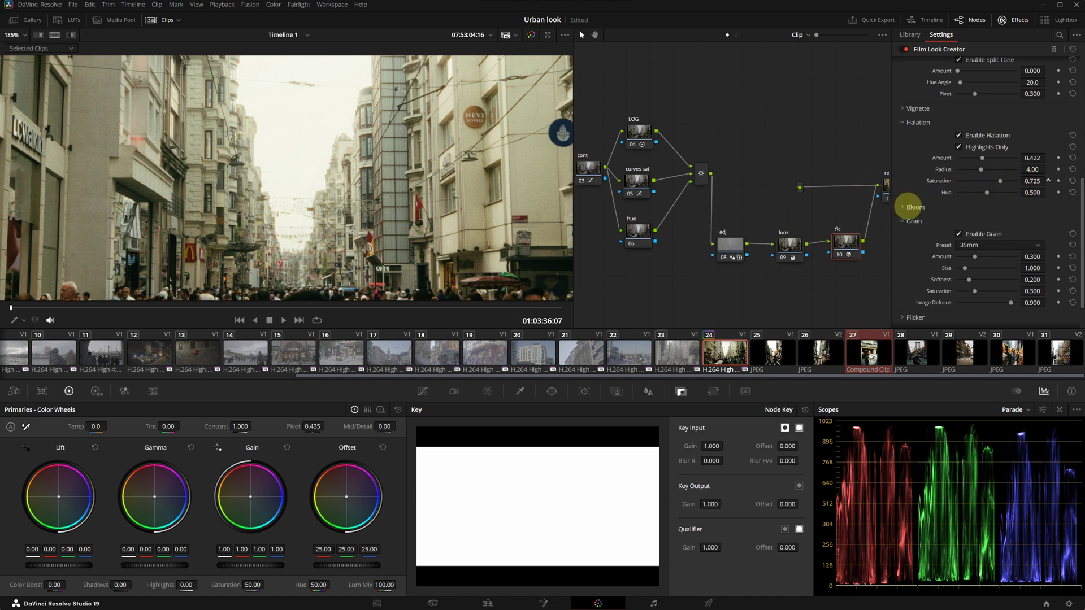
Lower grain image defocus slightly and make the grain lighter and softer (0.259, softness 0.179)
scroll(896, 178, down, 2)
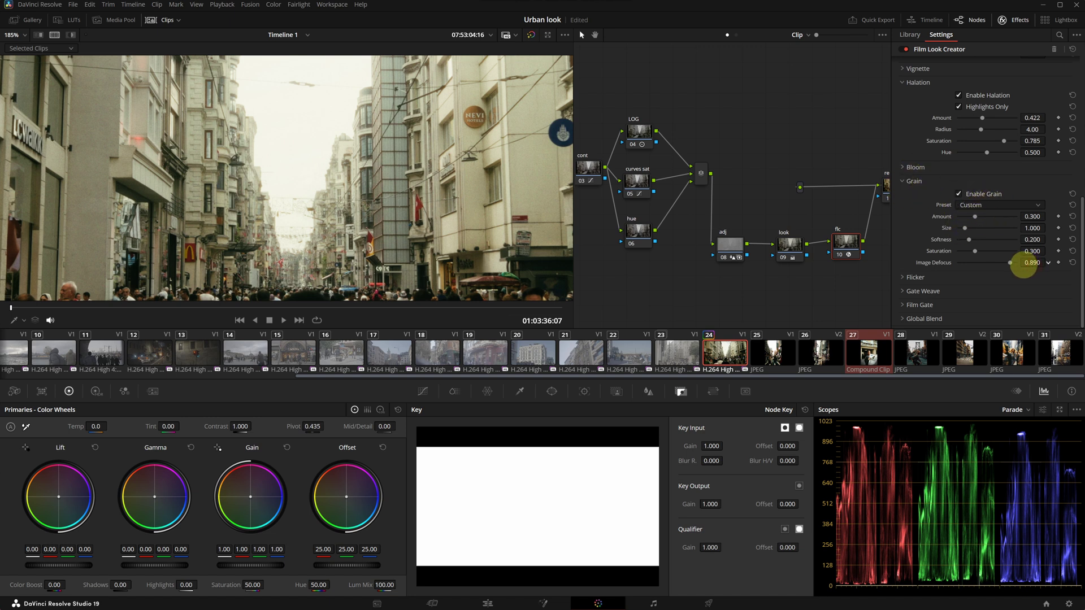
mouse_move(1019, 266)
mouse_down()
mouse_move(990, 286)
mouse_move(1016, 291)
mouse_move(1036, 247)
mouse_move(957, 247)
mouse_move(1012, 267)
mouse_up()
drag(1015, 217, 1040, 235)
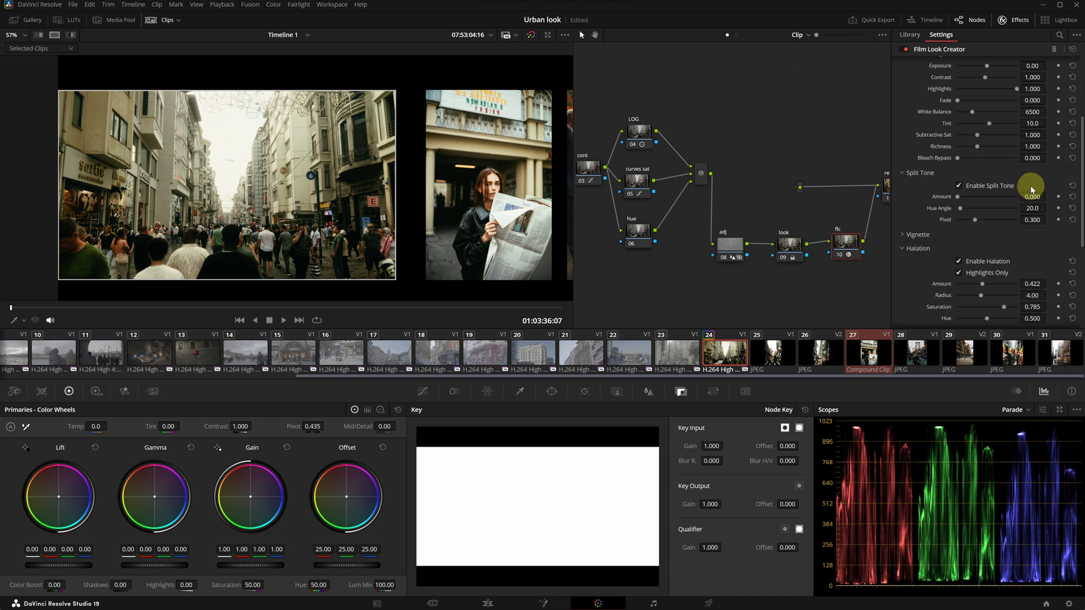
Set Film Look Creator's split tone amount to 0.166, richness to 1.049, and contrast to 0.952
drag(968, 199, 1061, 211)
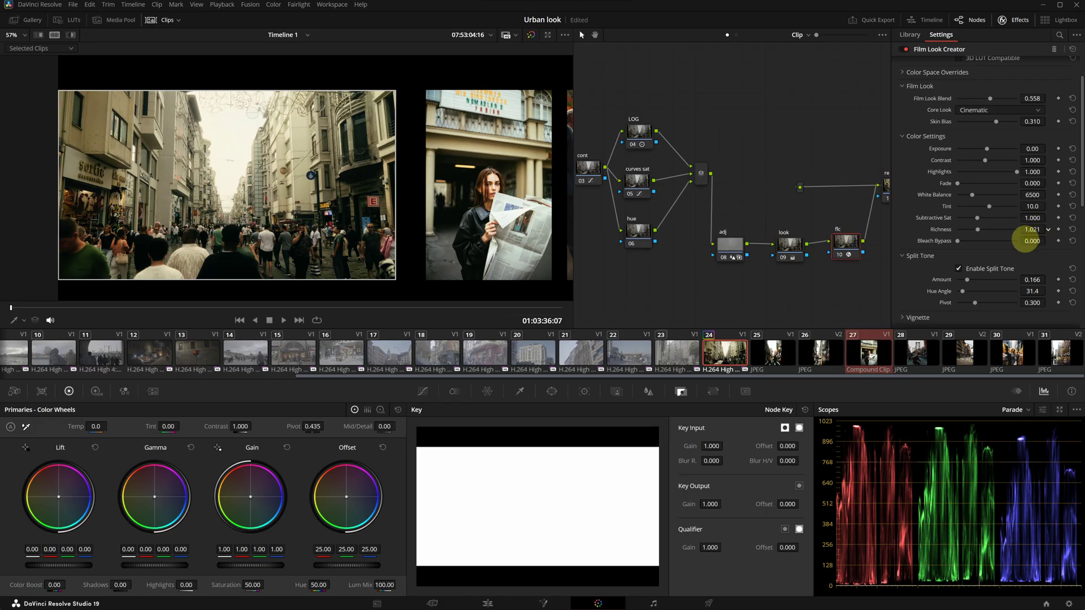
drag(1045, 241, 1066, 242)
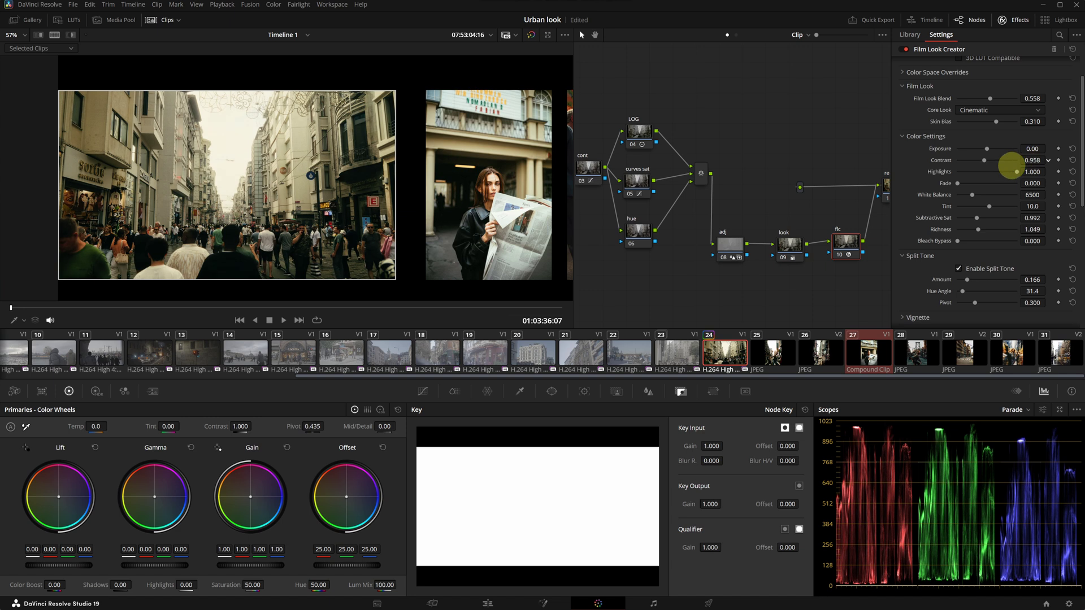
mouse_move(1011, 166)
mouse_down()
mouse_move(985, 175)
mouse_move(1017, 181)
mouse_up()
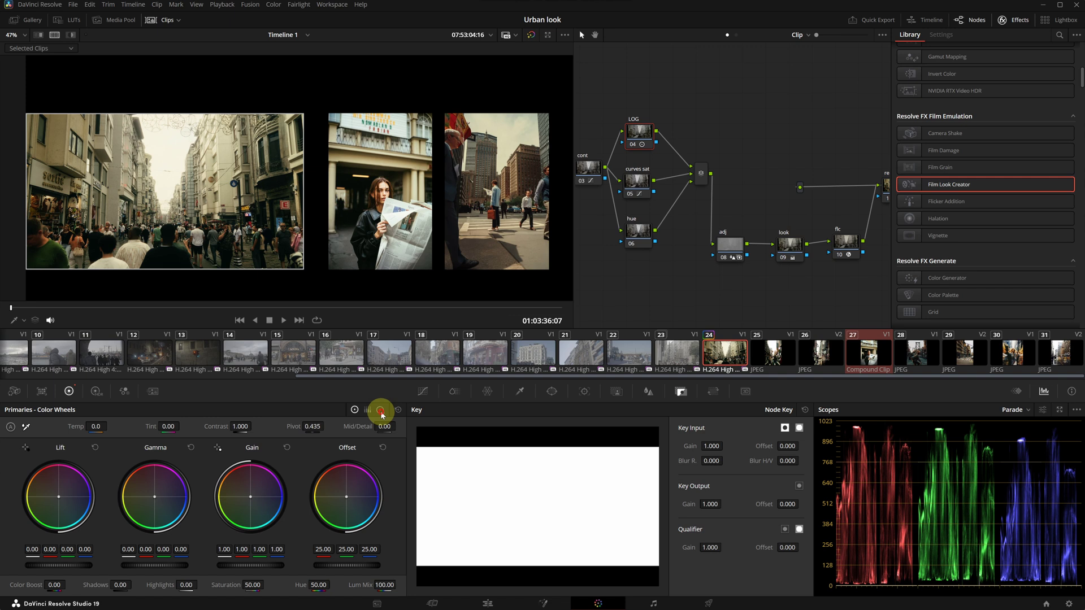
Set the LOG node's midtone log wheel to -0.06/0.00/0.16
click(380, 411)
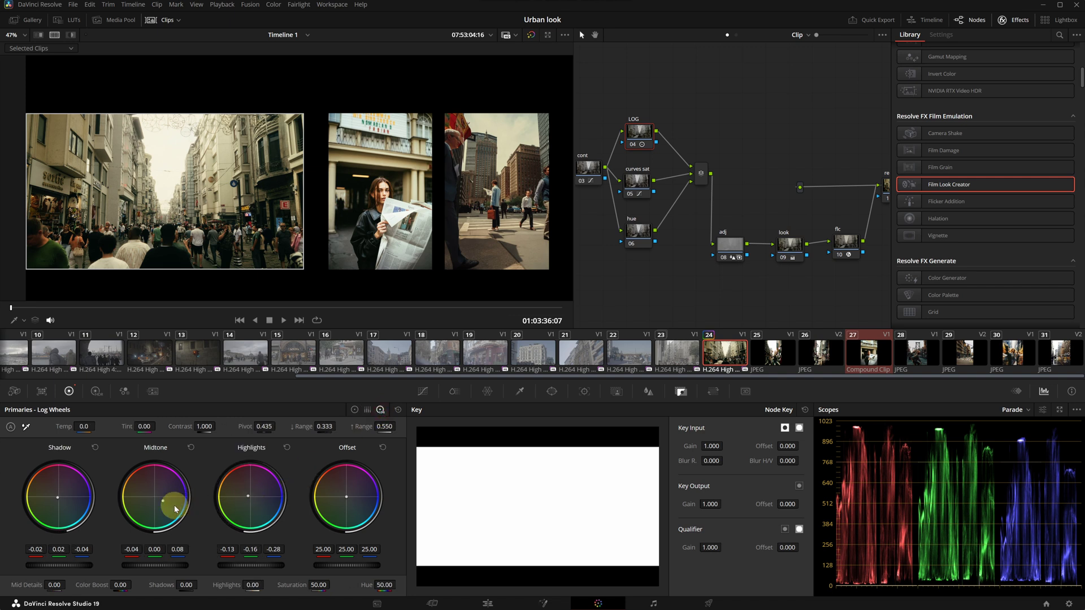
mouse_move(175, 507)
mouse_down()
mouse_move(165, 506)
mouse_move(199, 476)
mouse_move(186, 506)
mouse_up()
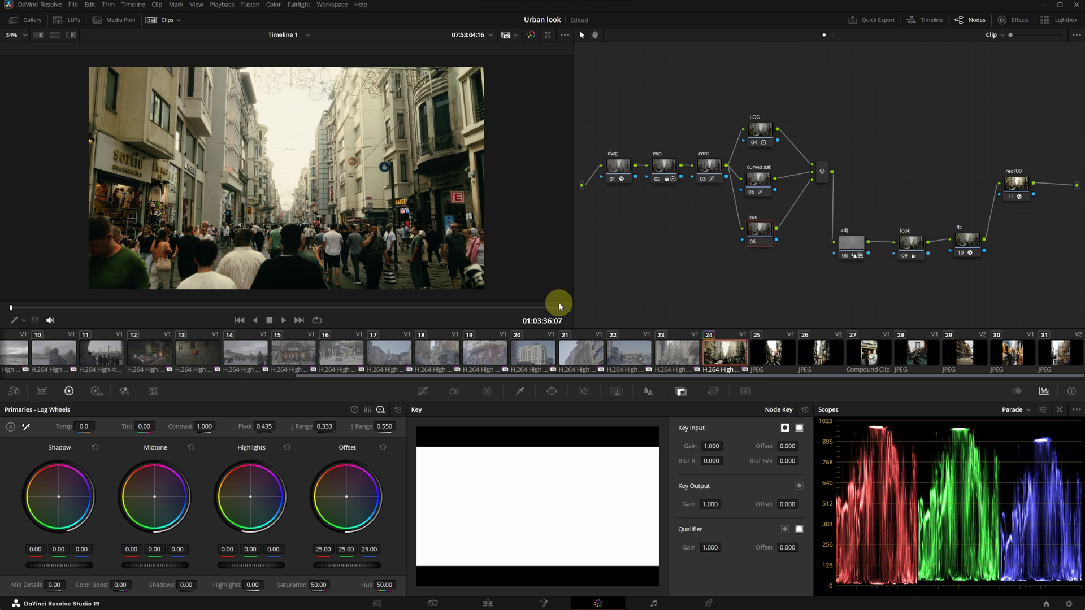
Rotate hues further around input hue 76 in the hue node's Hue vs Hue curve, then open clip 23
click(423, 392)
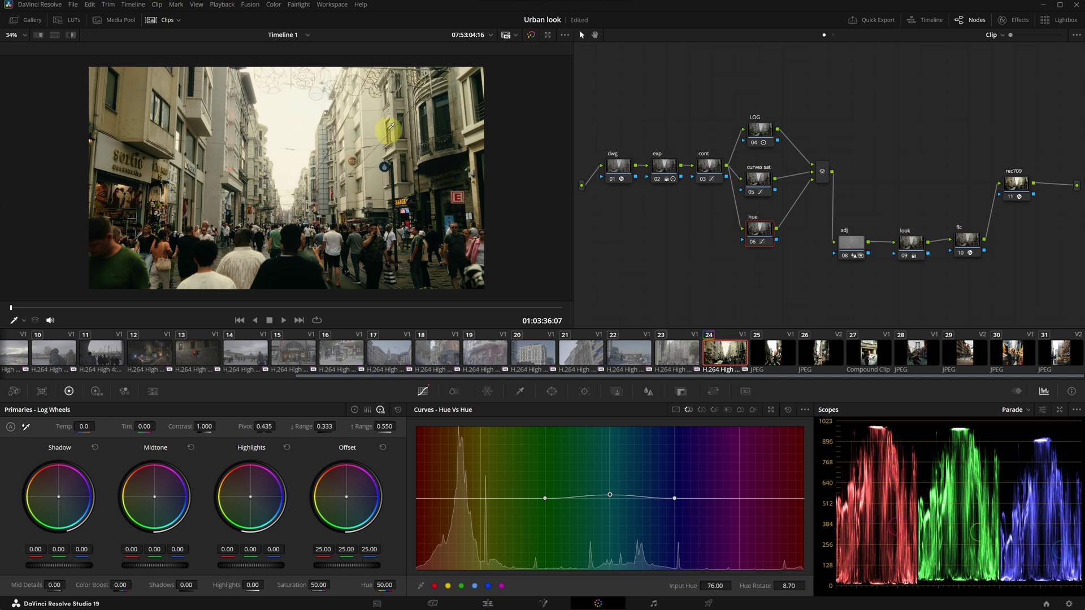
scroll(406, 241, up, 5)
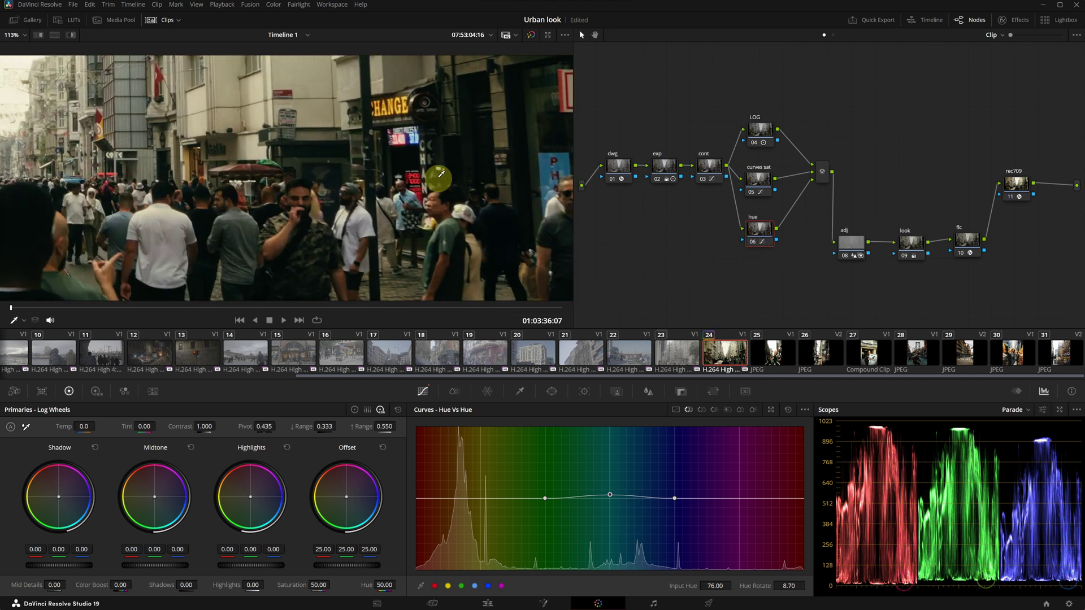
scroll(453, 178, right, 3)
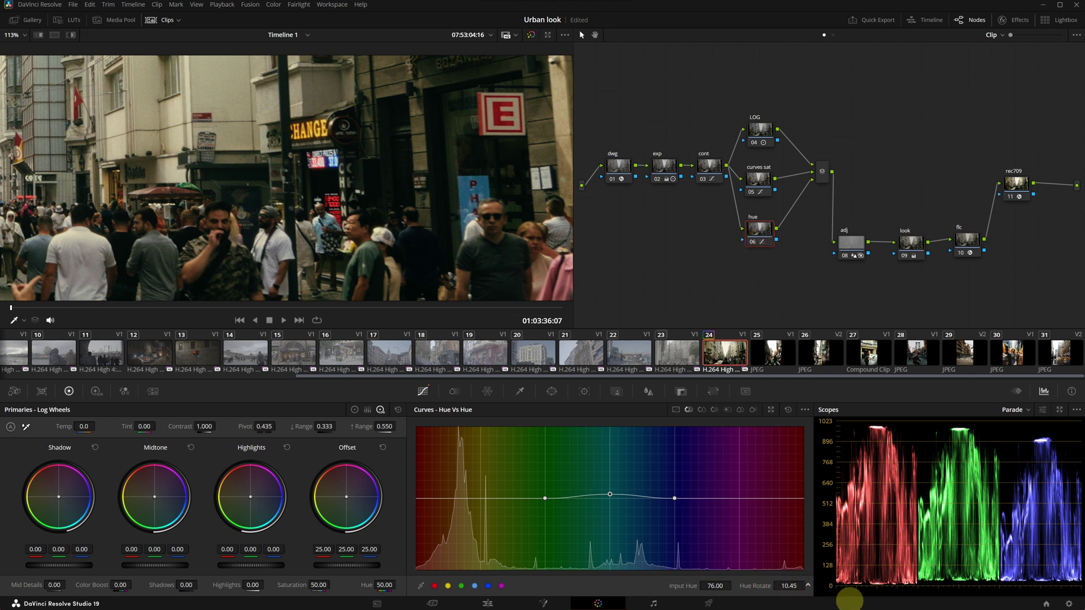
drag(751, 588, 809, 588)
click(677, 353)
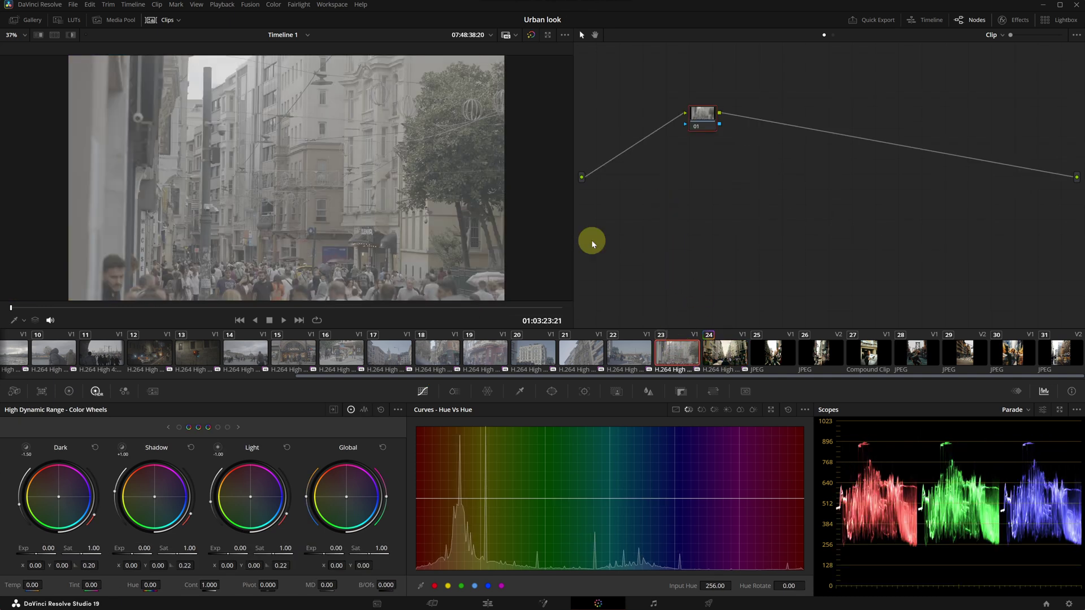
Paste the graded node tree onto clip 23, scrub to a later frame, and disable its hue node
key(ctrl+v)
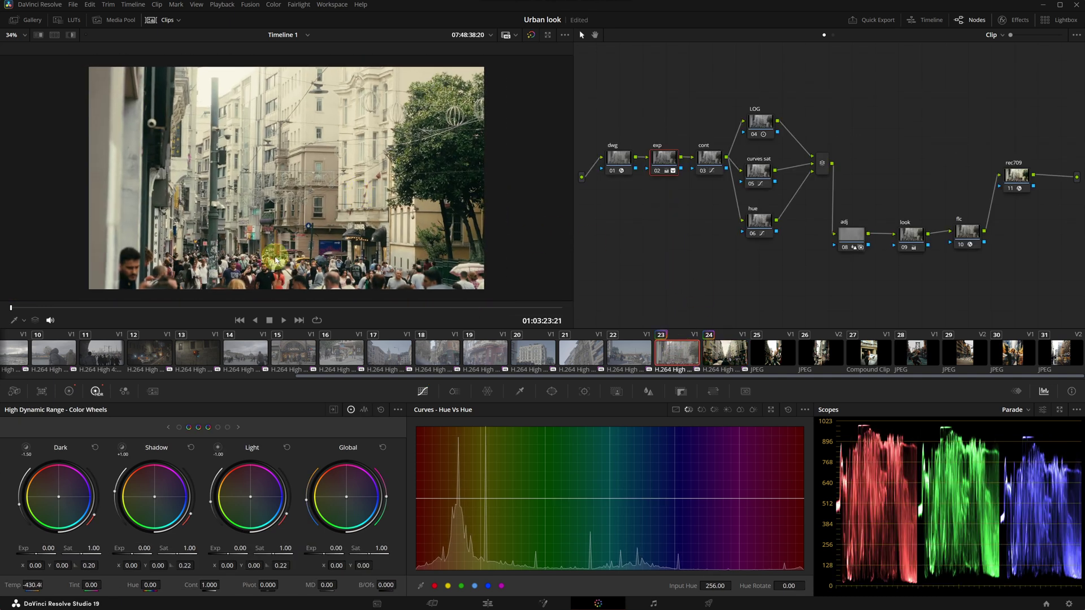
drag(35, 306, 343, 312)
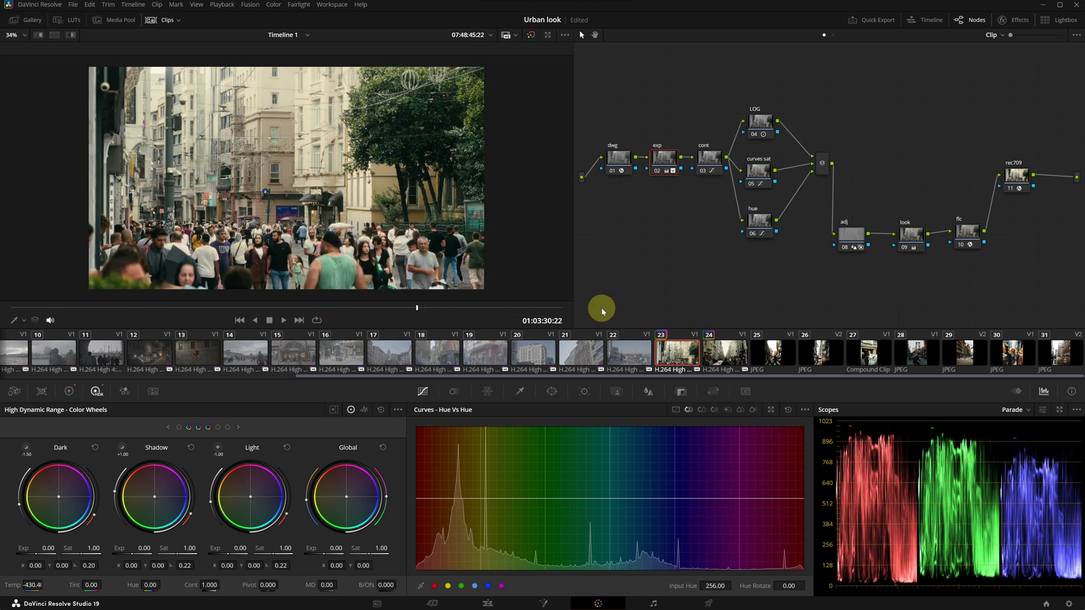
click(753, 235)
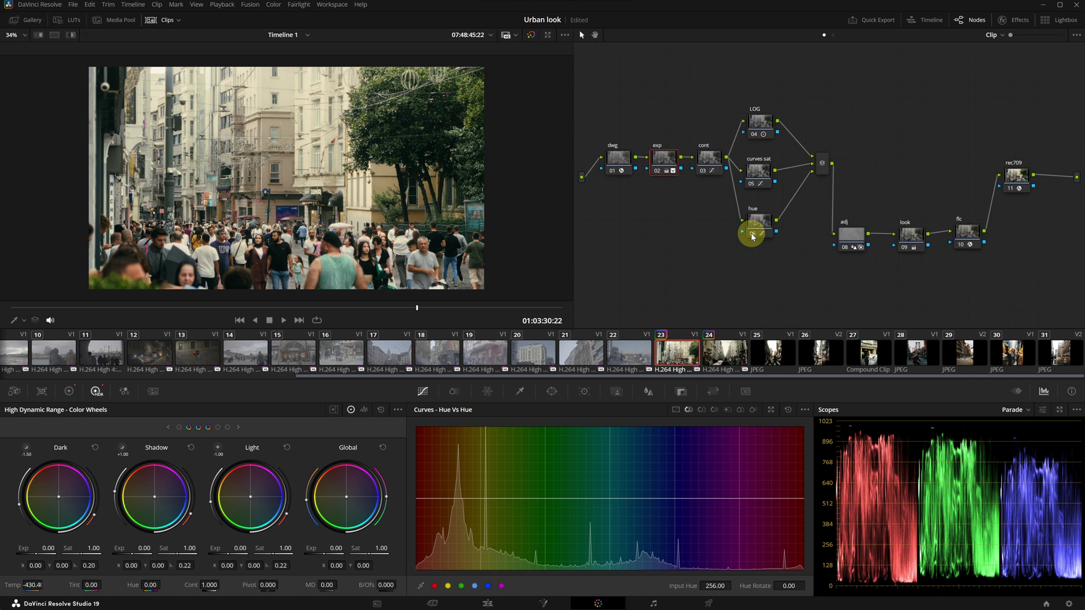